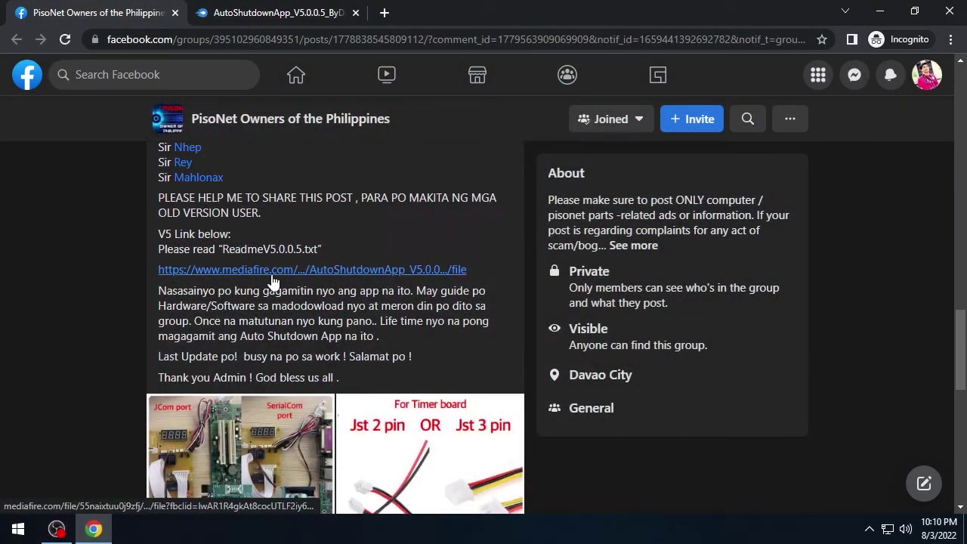
# Step: Switch to the MediaFire tab showing the AutoShutdownApp V5.0.0.5 download page
pyautogui.click(300, 15)
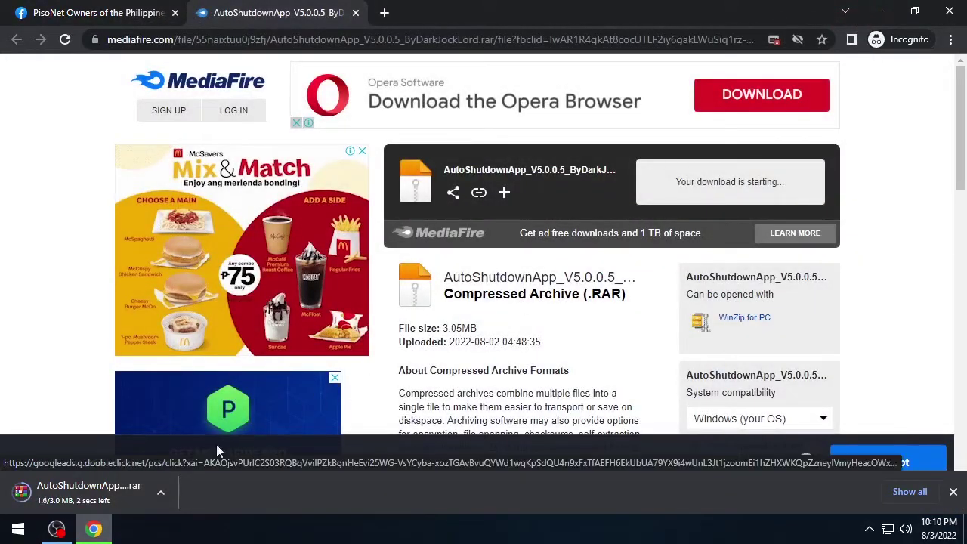
# Step: Show the downloaded AutoShutdownApp_V5.0.0.5 archive in the Downloads folder
pyautogui.click(161, 493)
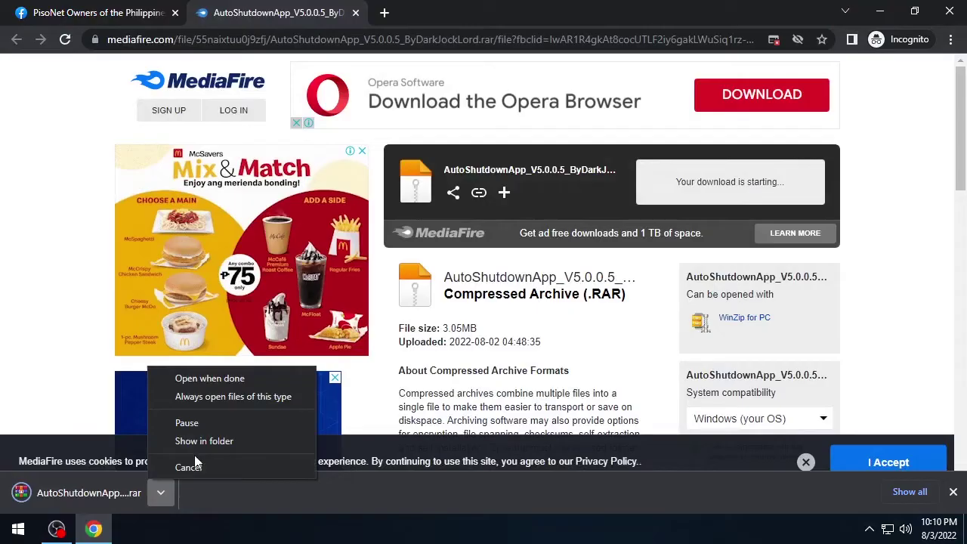
pyautogui.click(201, 442)
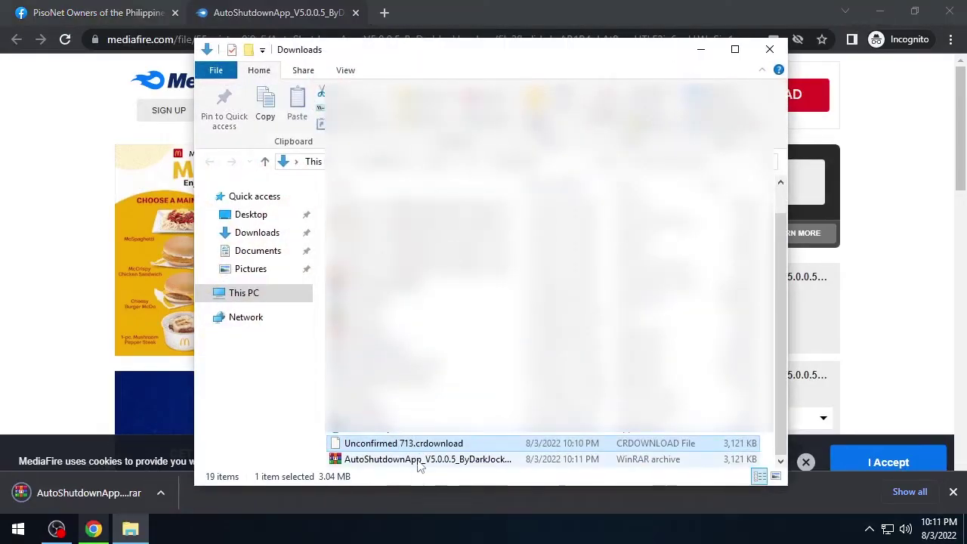
# Step: Open the AutoShutdownApp RAR in WinRAR, dismissing the licence reminder and closing Downloads
pyautogui.click(453, 461)
pyautogui.doubleClick(453, 461)
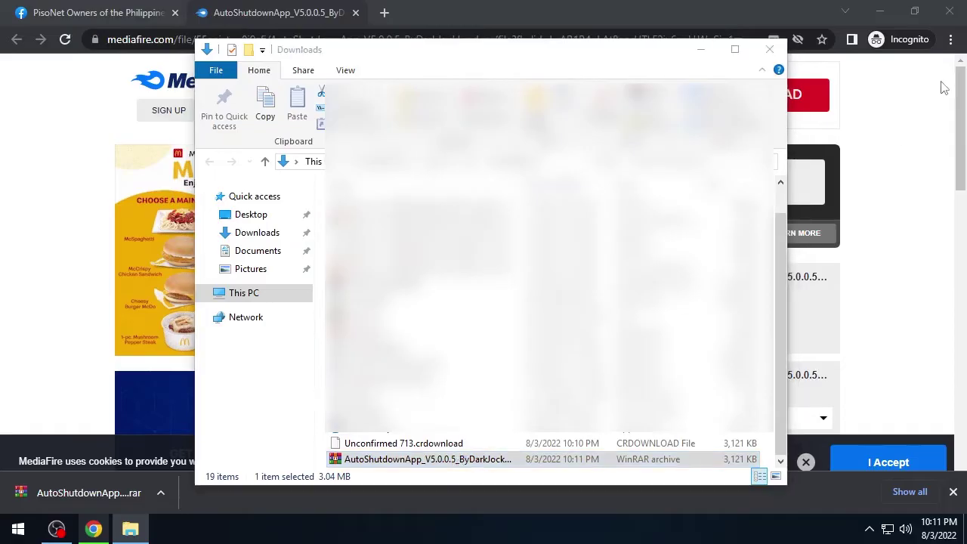
pyautogui.click(877, 9)
pyautogui.click(879, 9)
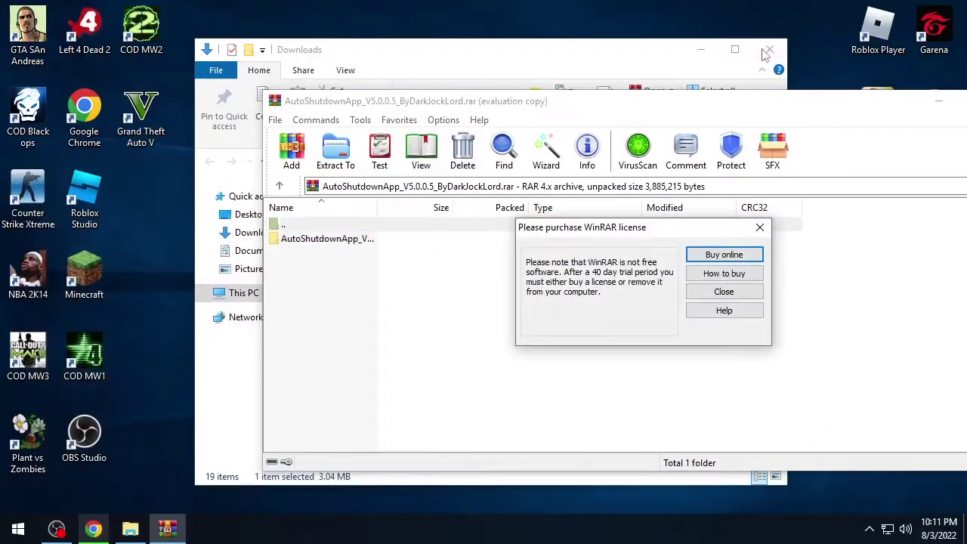
pyautogui.click(733, 306)
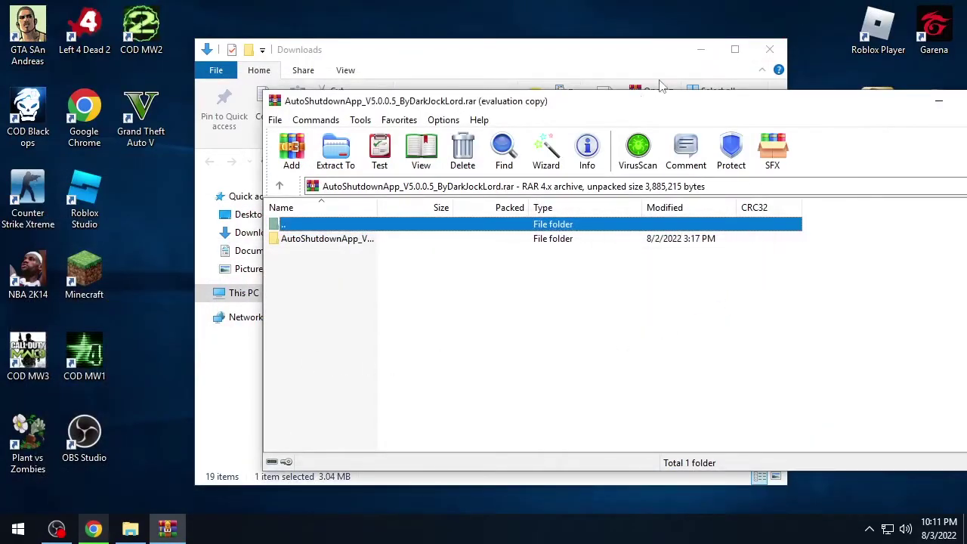
pyautogui.click(770, 49)
# Step: Open the GAMES (D:) drive in a new Explorer window
pyautogui.click(18, 529)
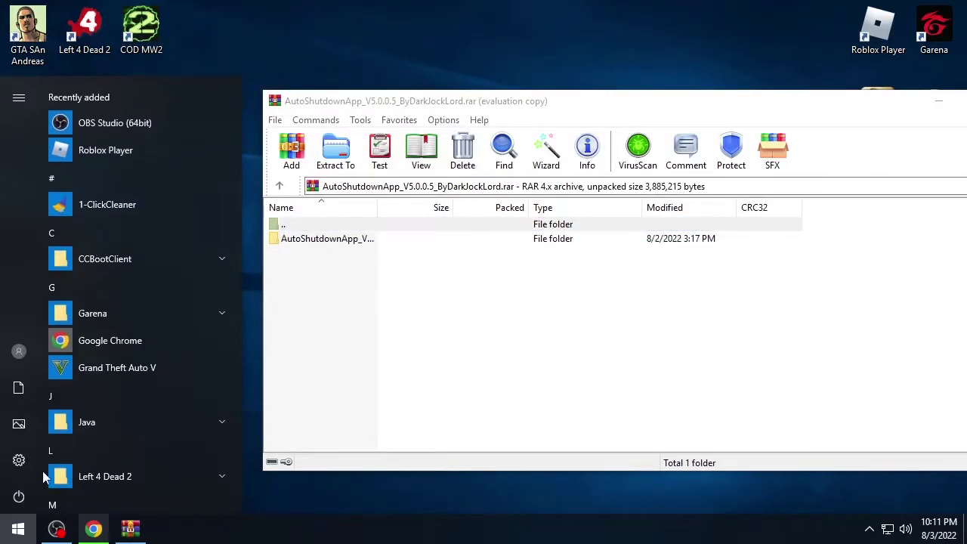
pyautogui.press('super+e')
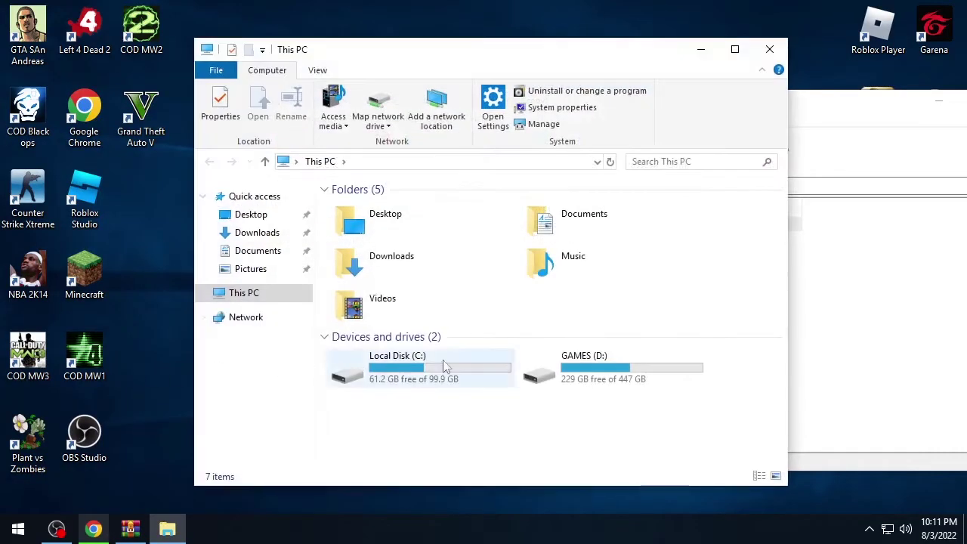
pyautogui.doubleClick(609, 367)
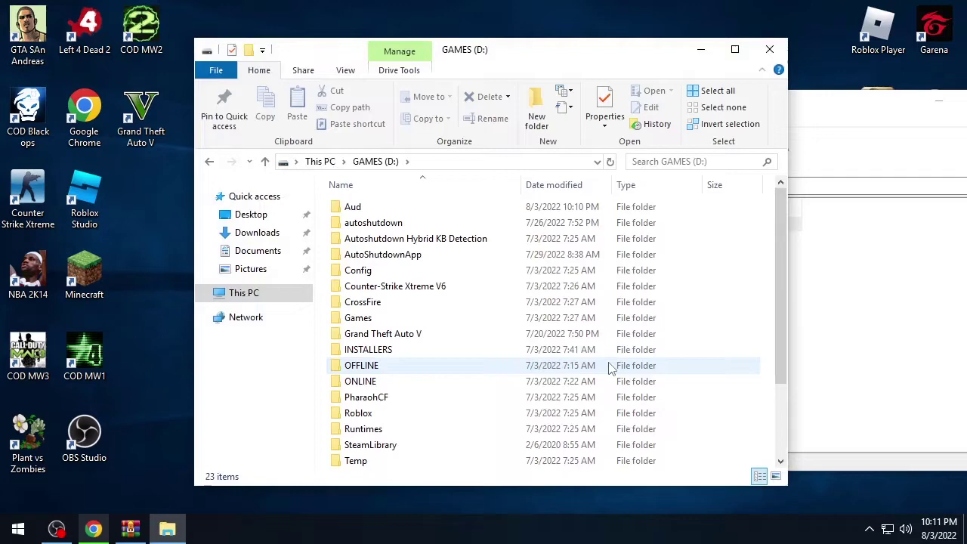
pyautogui.moveTo(564, 43); pyautogui.dragTo(388, 58)
pyautogui.moveTo(602, 300); pyautogui.dragTo(611, 434)
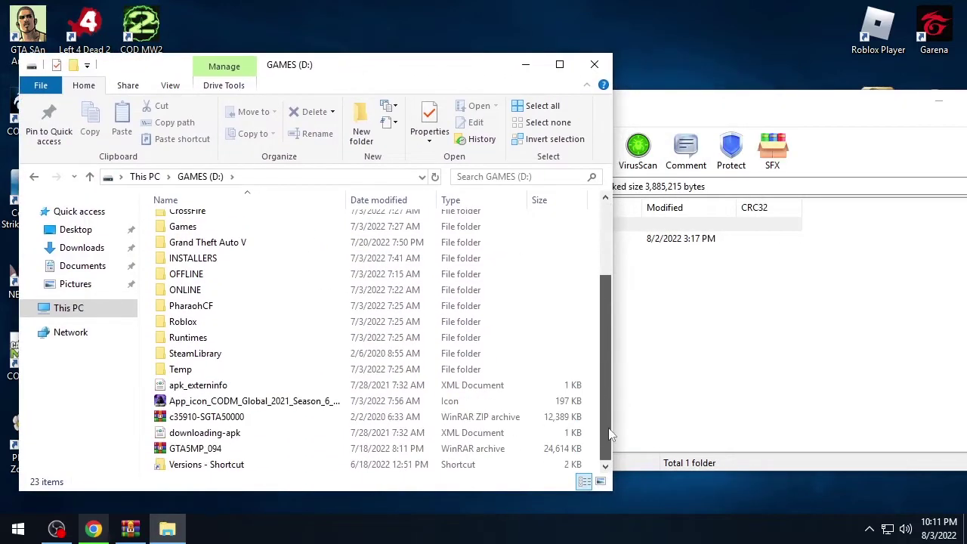
# Step: Drag the AutoShutdownApp folder from WinRAR onto D:, close WinRAR, and open the extracted folder
pyautogui.click(798, 374)
pyautogui.click(350, 240)
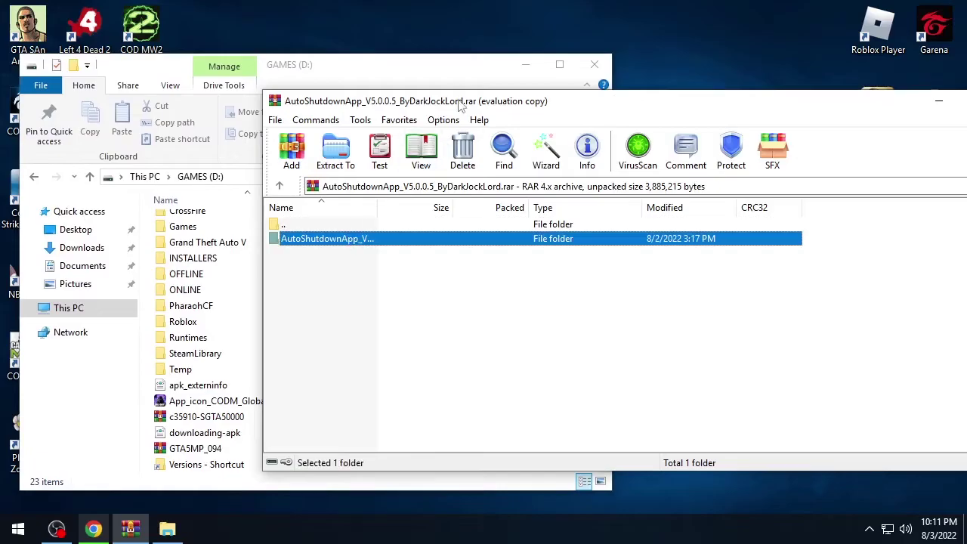
pyautogui.moveTo(460, 106); pyautogui.dragTo(650, 97)
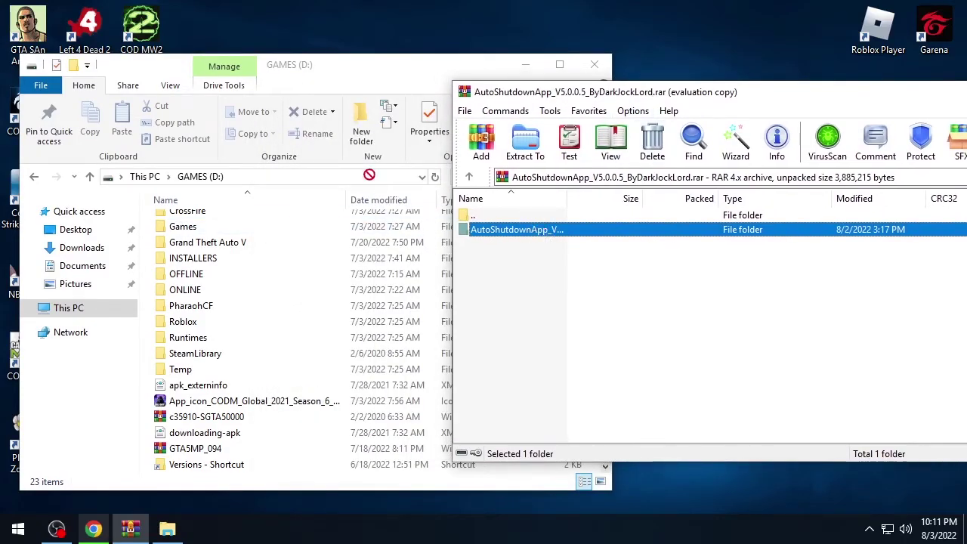
pyautogui.moveTo(359, 82); pyautogui.dragTo(361, 83)
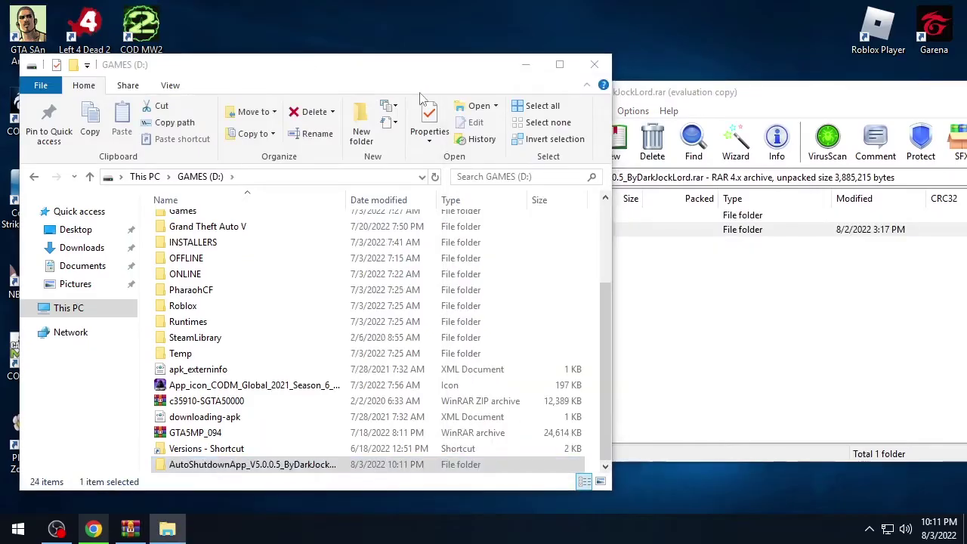
pyautogui.moveTo(888, 92); pyautogui.dragTo(539, 165)
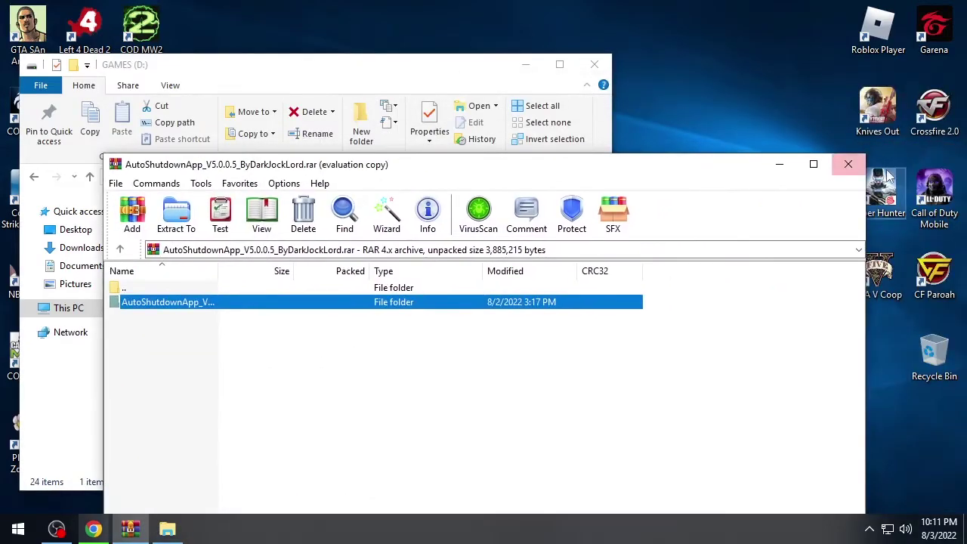
pyautogui.click(848, 165)
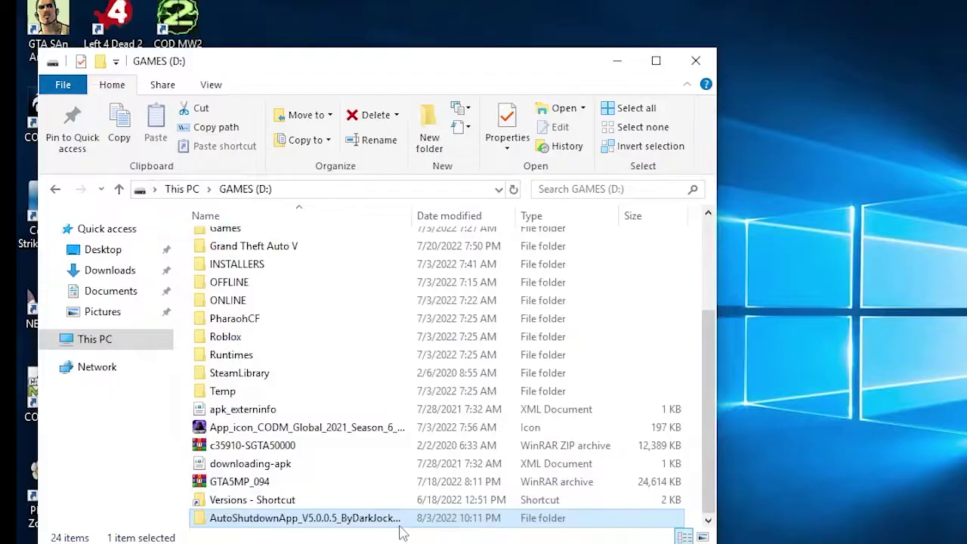
pyautogui.doubleClick(328, 462)
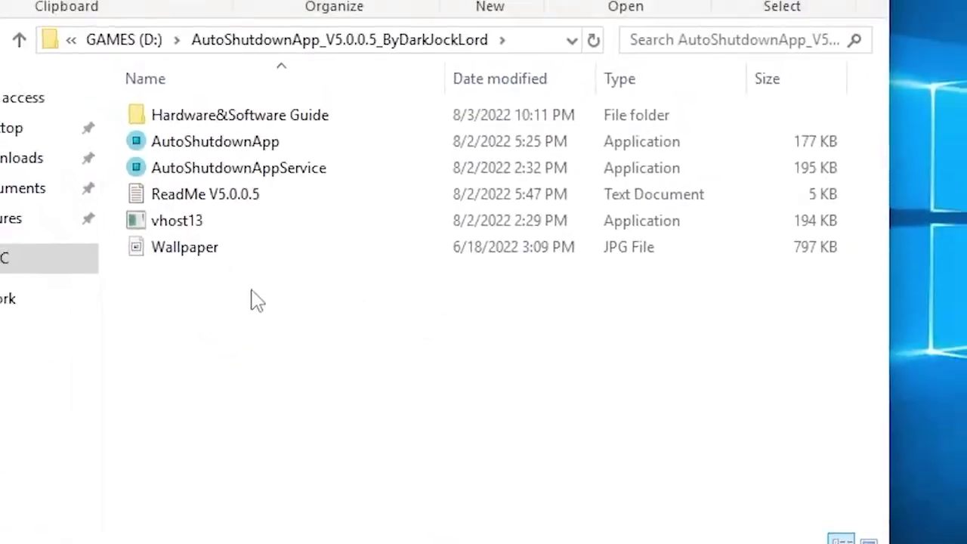
# Step: Search 'user acc' and confirm User Account Control at Never notify
pyautogui.press('super')
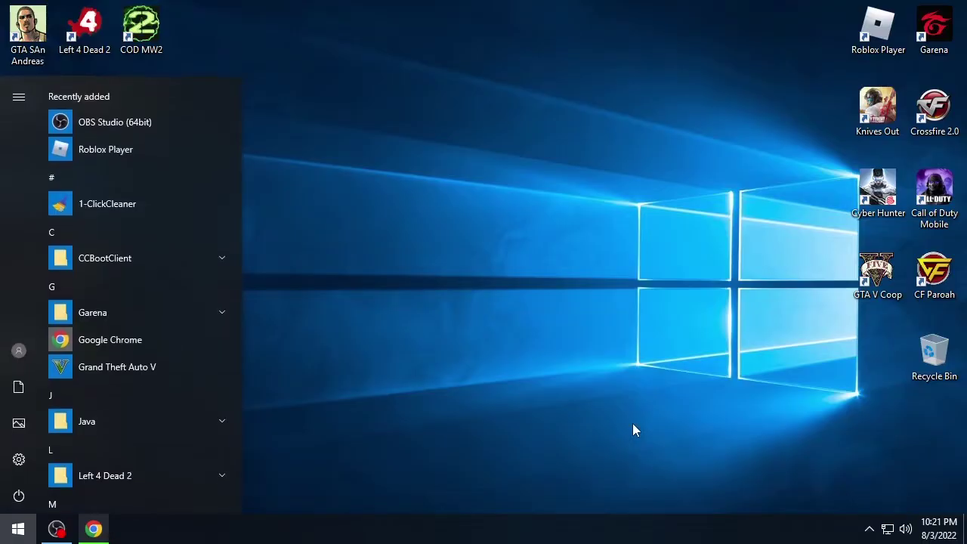
pyautogui.write('u')
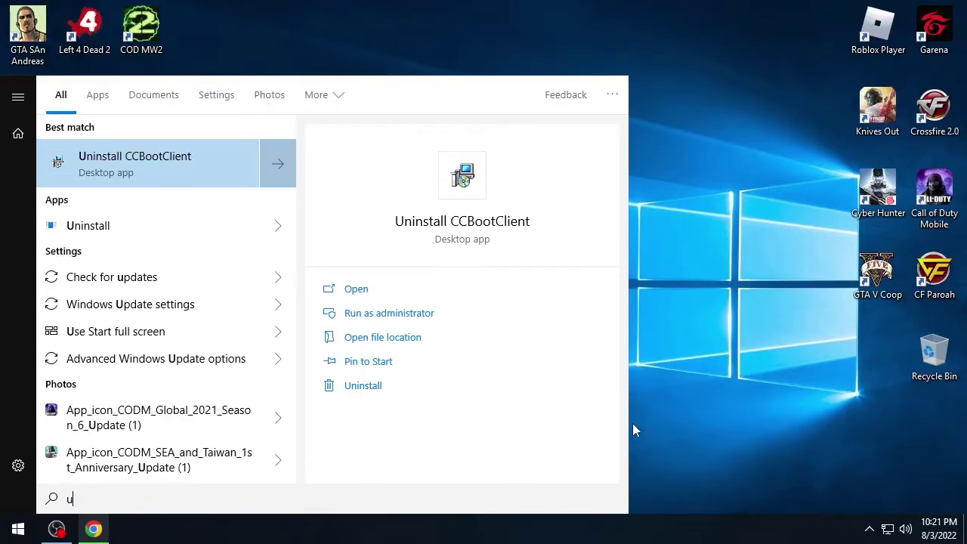
pyautogui.write('ser')
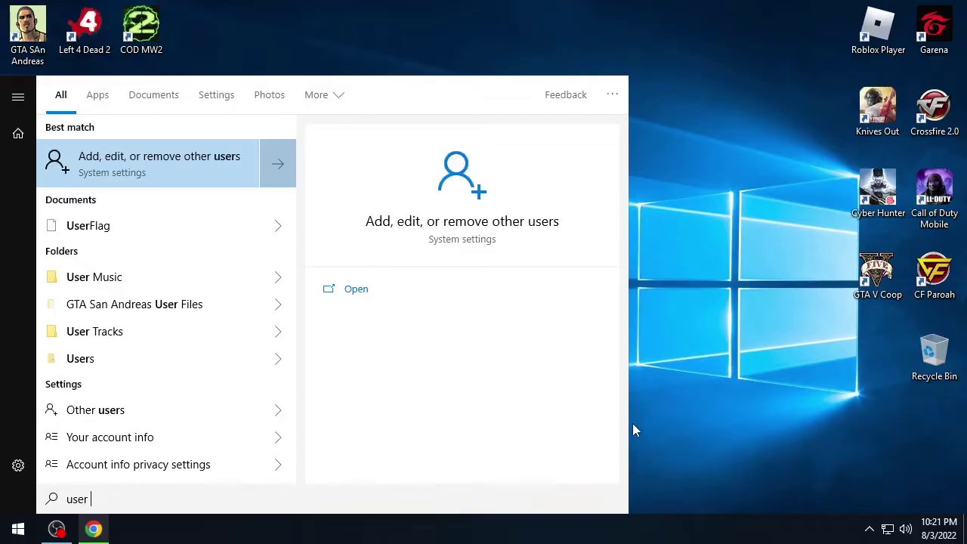
pyautogui.write(' acc')
pyautogui.press('Return')
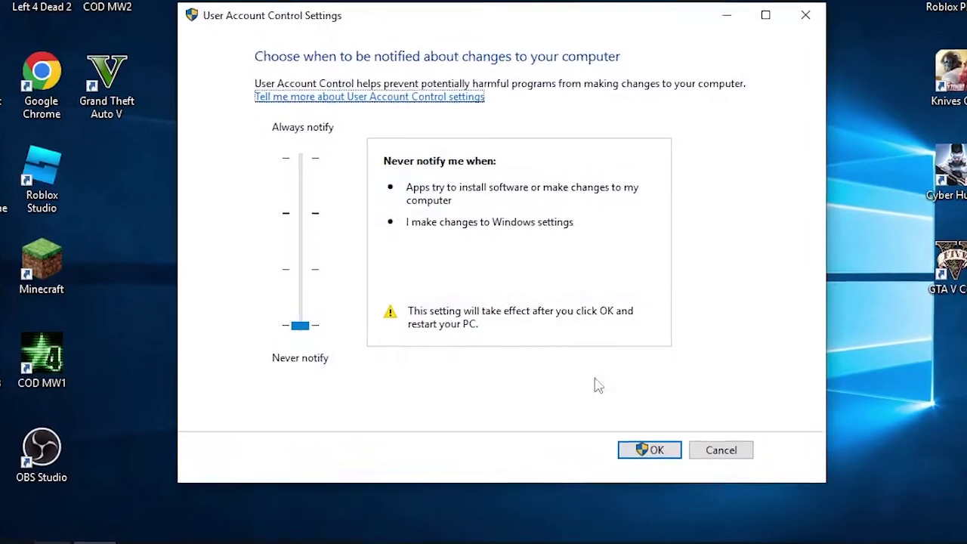
pyautogui.click(304, 327)
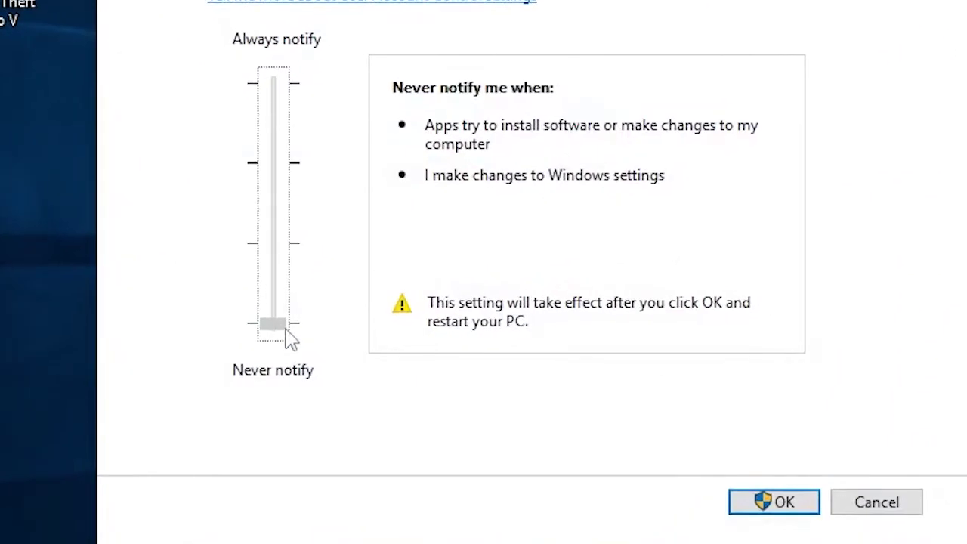
pyautogui.click(784, 506)
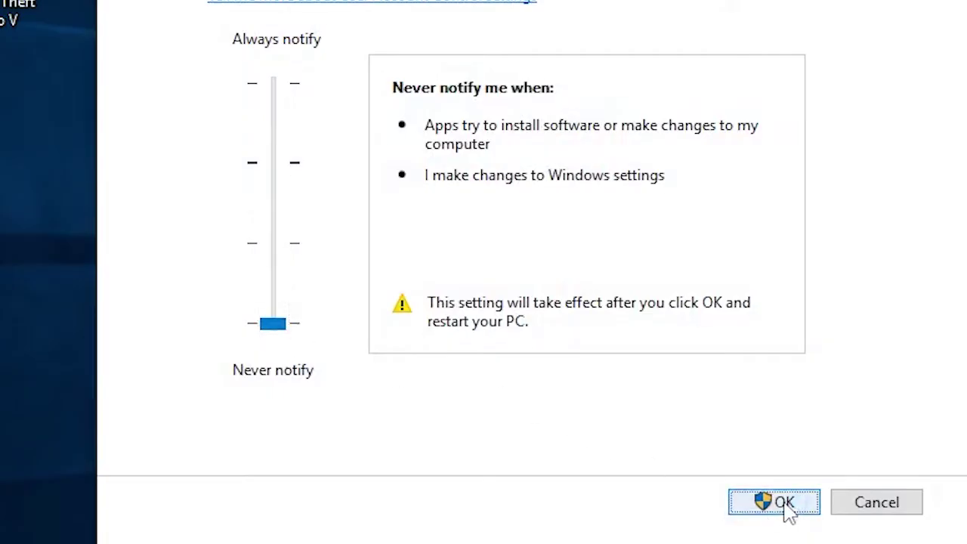
pyautogui.click(324, 235)
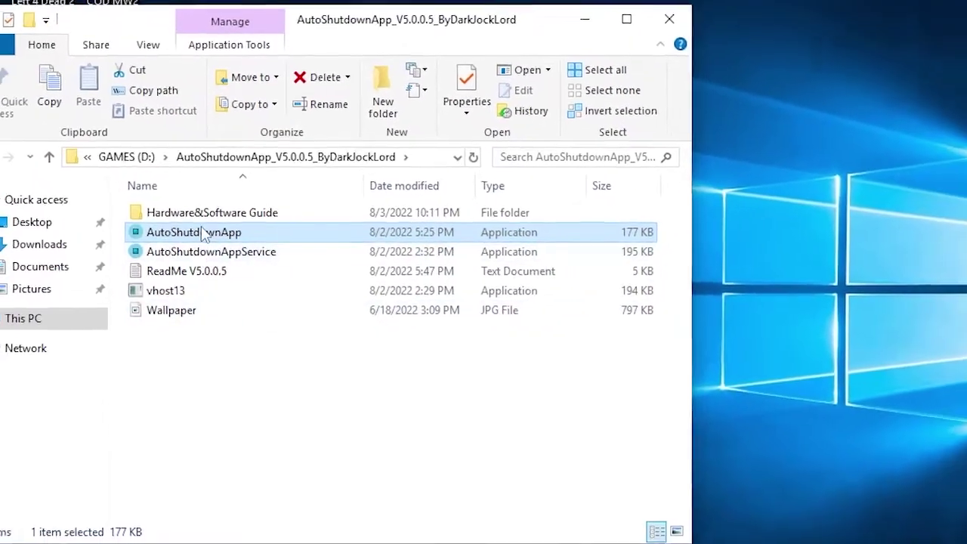
# Step: Launch AutoShutdownApp.exe and install the .NET Framework 3.5 feature it requests
pyautogui.doubleClick(202, 235)
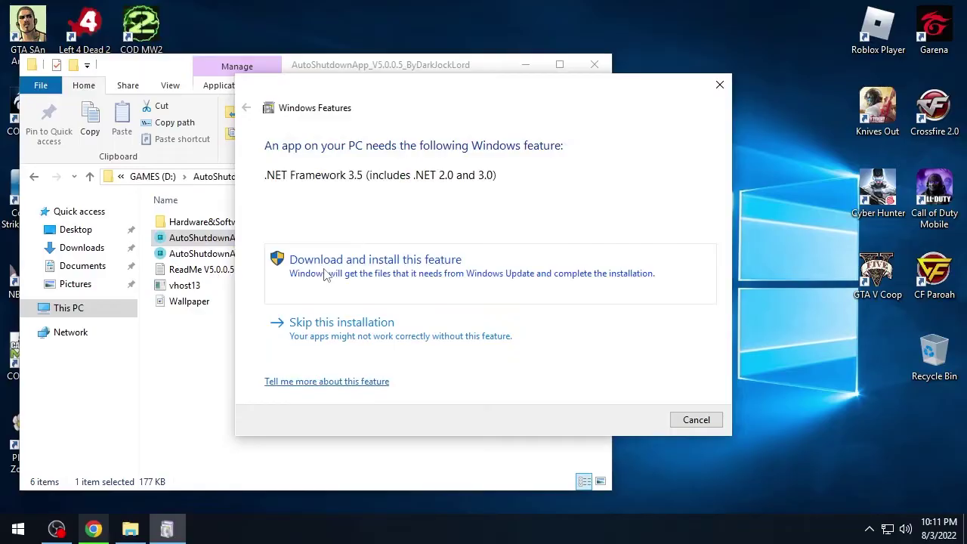
pyautogui.click(328, 272)
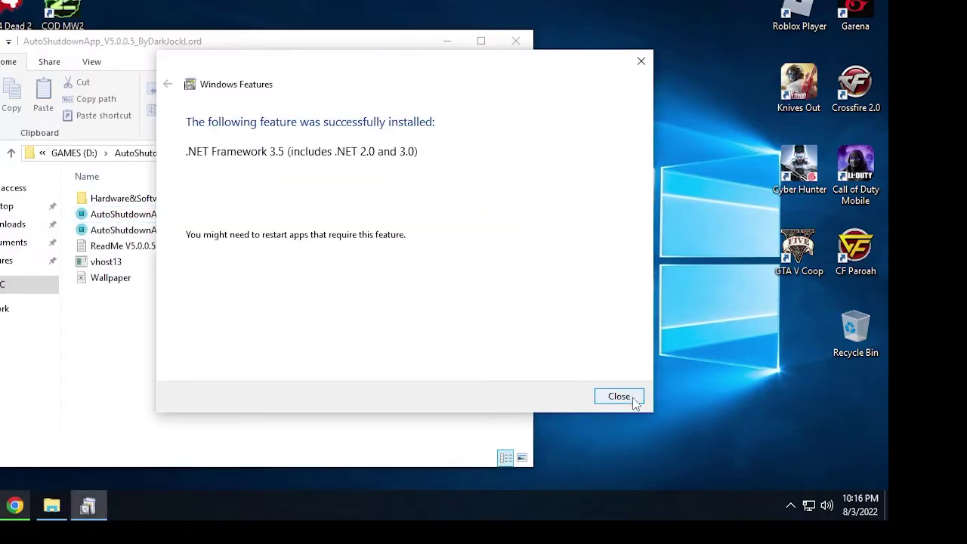
pyautogui.click(634, 400)
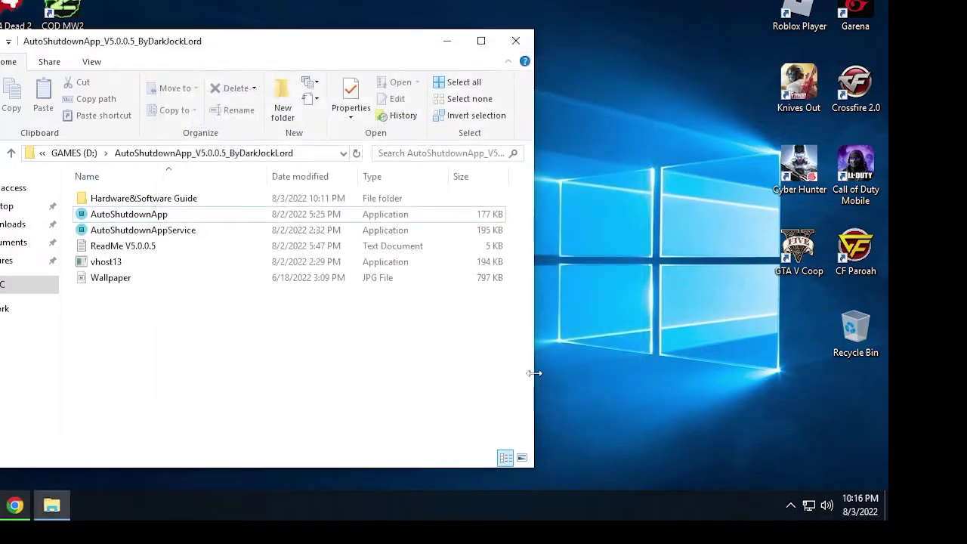
# Step: Run AutoShutdownApp, close Explorer, and enter the settings password via the AS tray icon
pyautogui.click(200, 215)
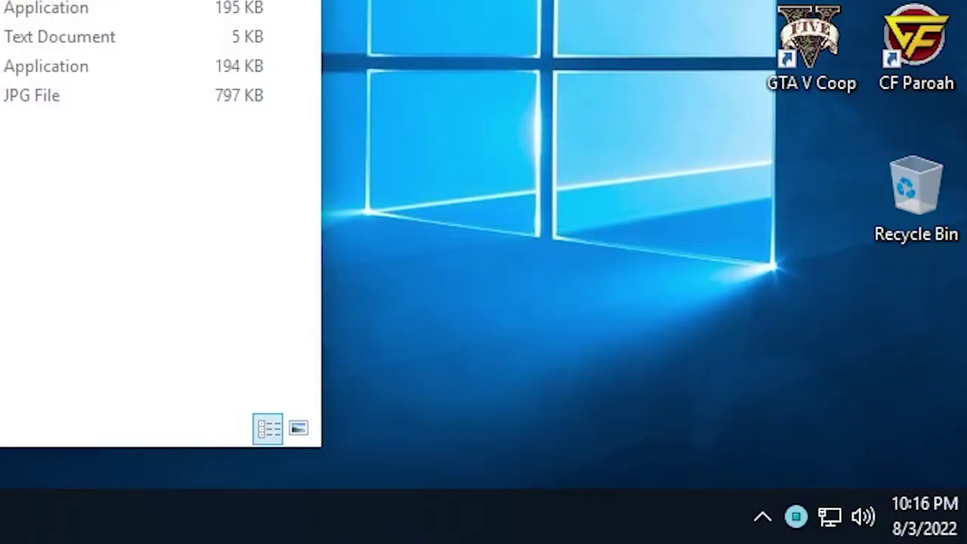
pyautogui.hotkey('alt', 'F4')
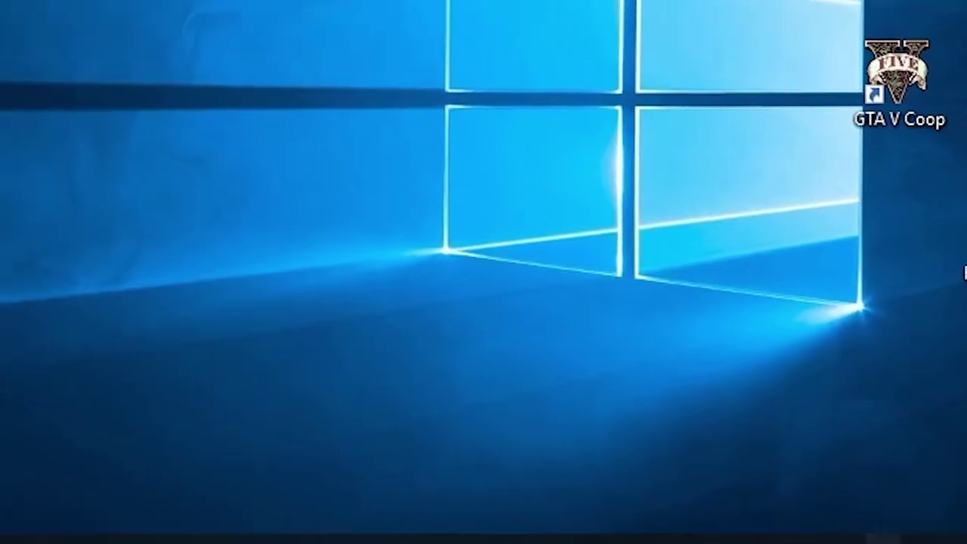
pyautogui.doubleClick(794, 521)
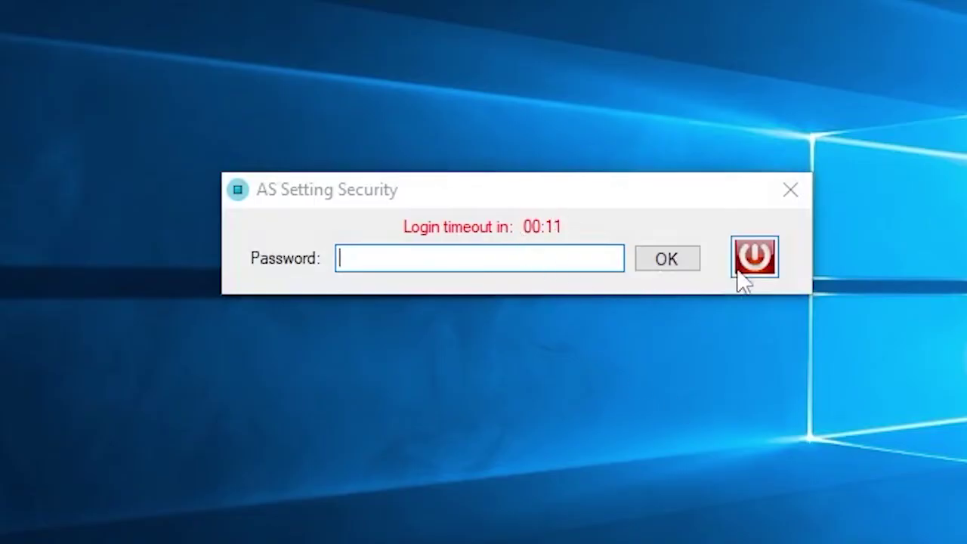
pyautogui.click(552, 265)
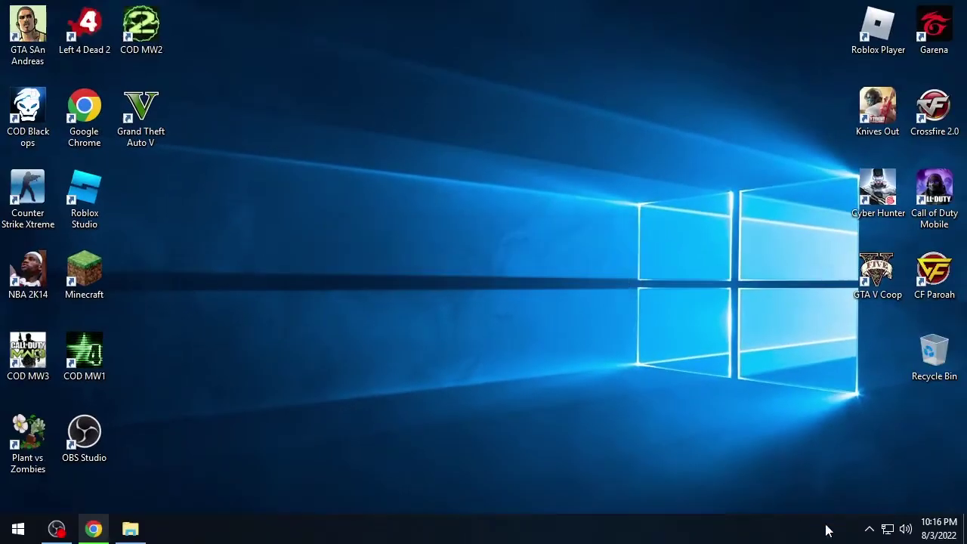
pyautogui.click(856, 499)
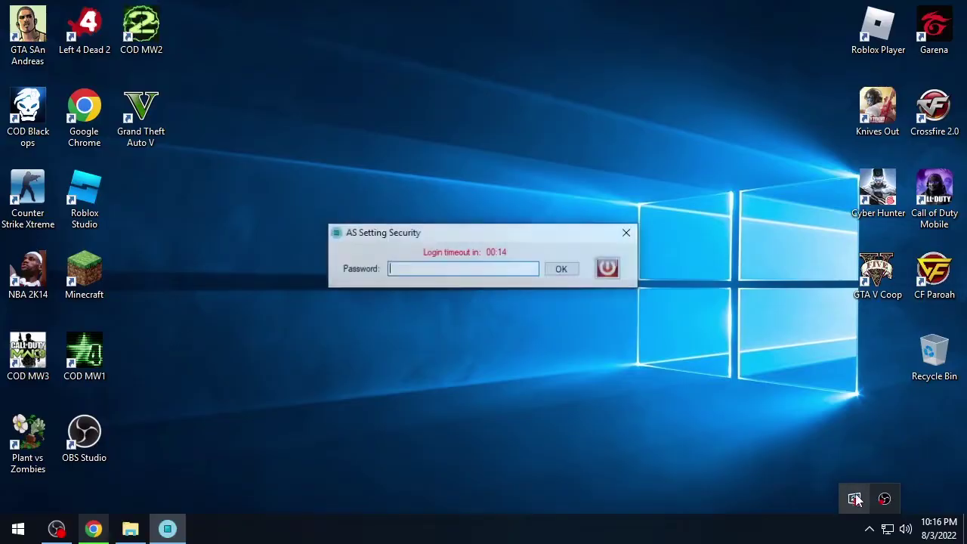
pyautogui.write('*****')
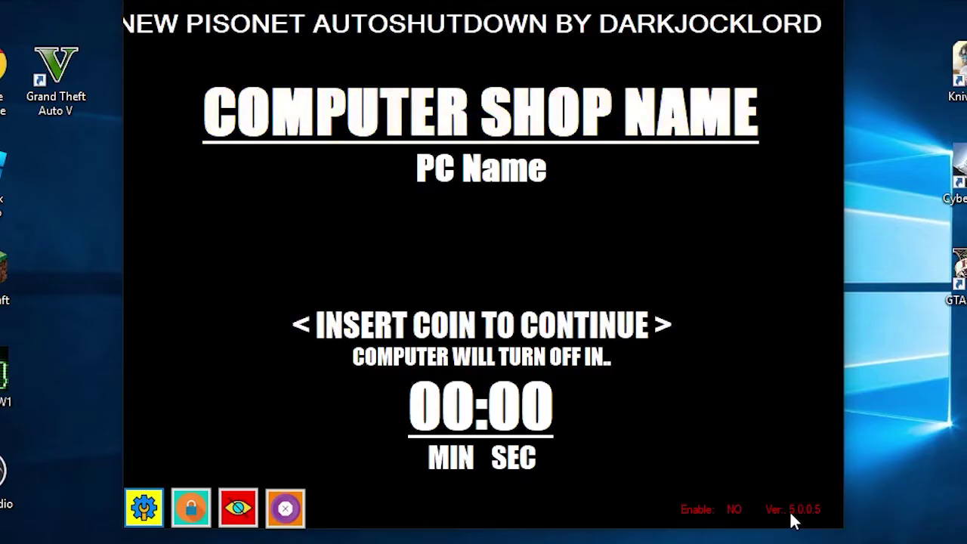
# Step: Open Terminate, leave Remove All App Settings unticked, and close Termination Security without quitting
pyautogui.click(285, 510)
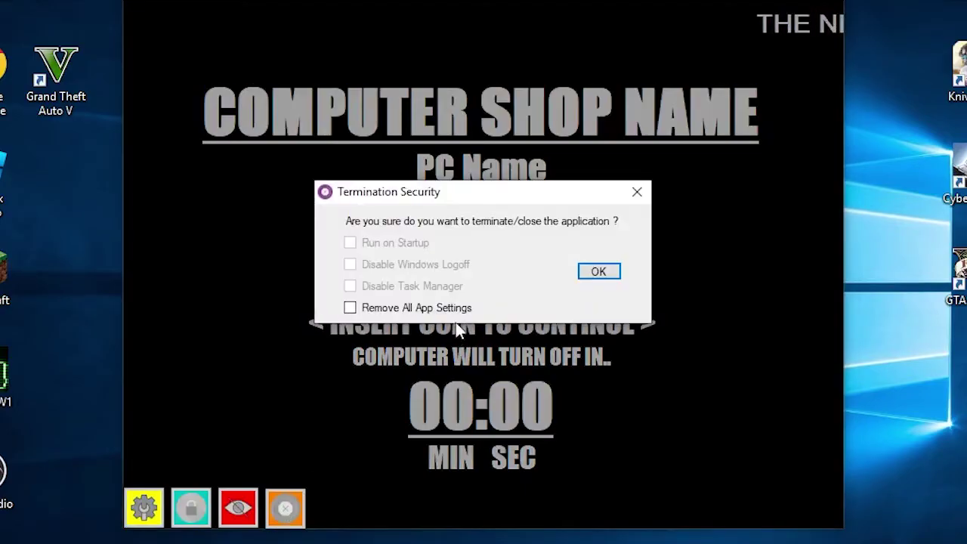
pyautogui.click(349, 307)
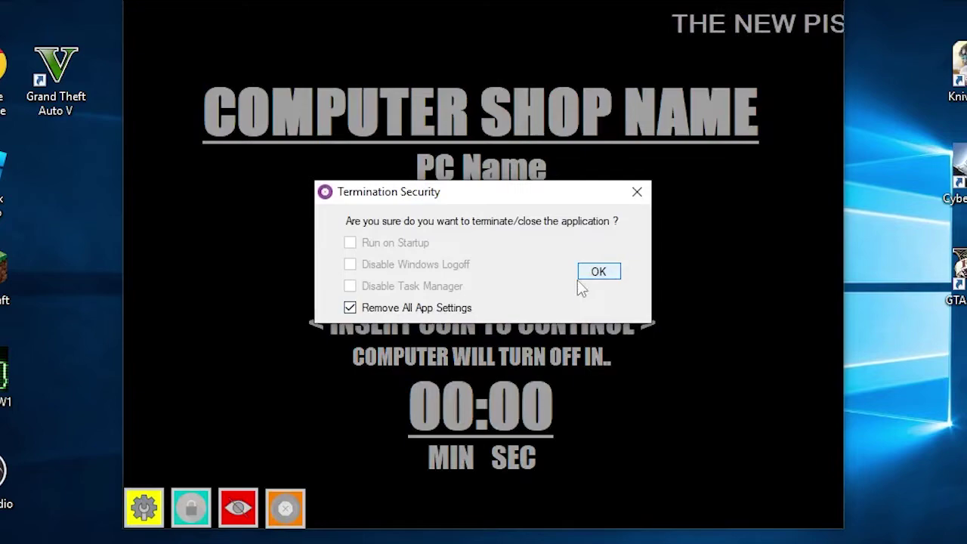
pyautogui.click(463, 307)
pyautogui.click(639, 191)
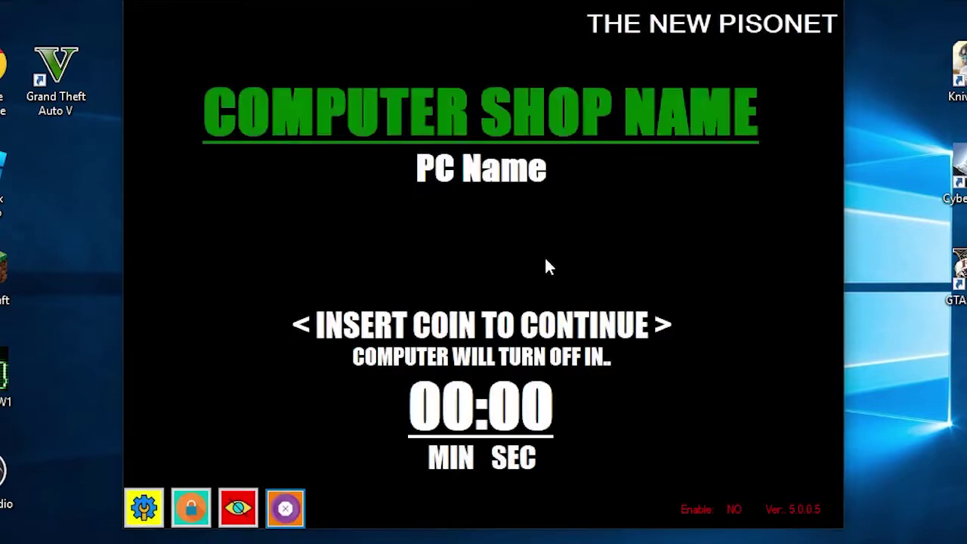
# Step: Hide the lock window, then restore it from the tray with the password
pyautogui.click(239, 509)
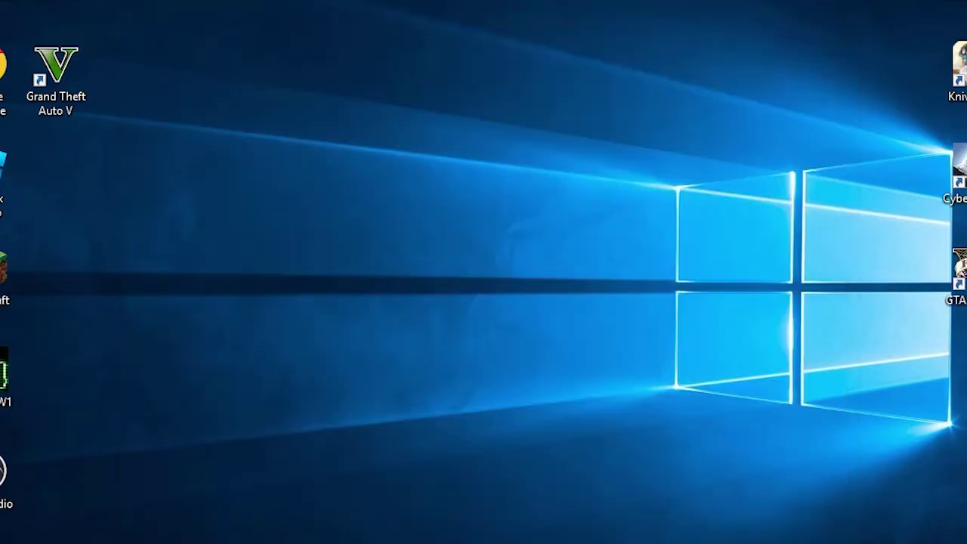
pyautogui.click(946, 517)
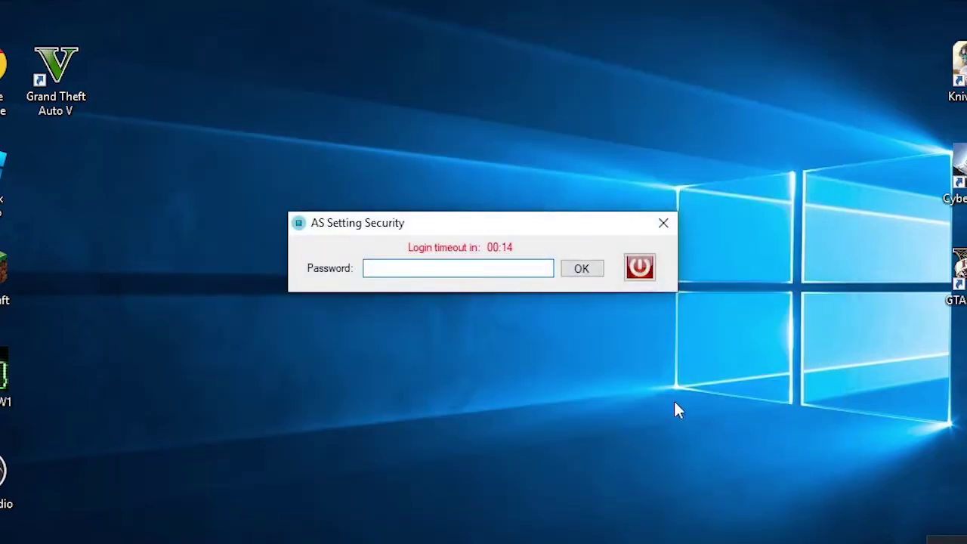
pyautogui.press('Return')
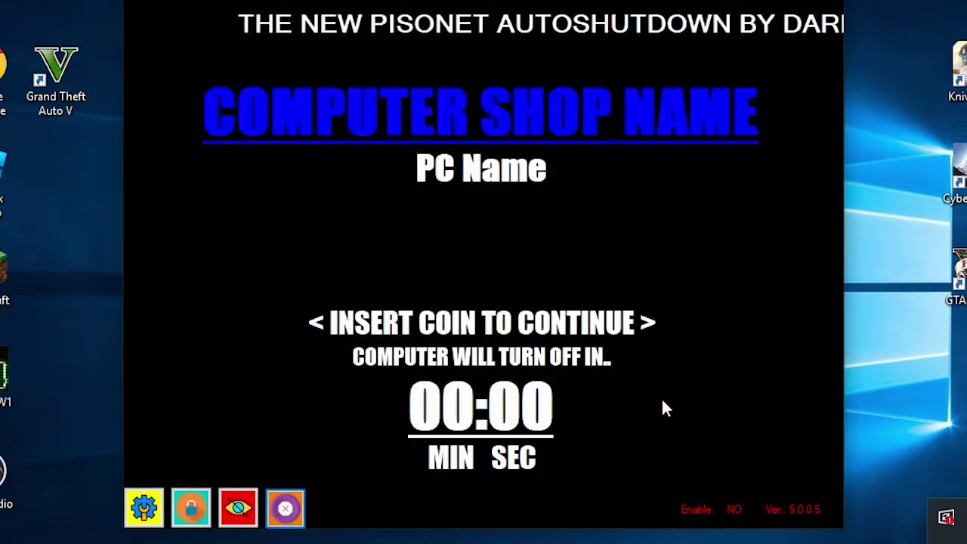
# Step: Admin-lock the screen, then unlock it by entering the admin password
pyautogui.click(189, 510)
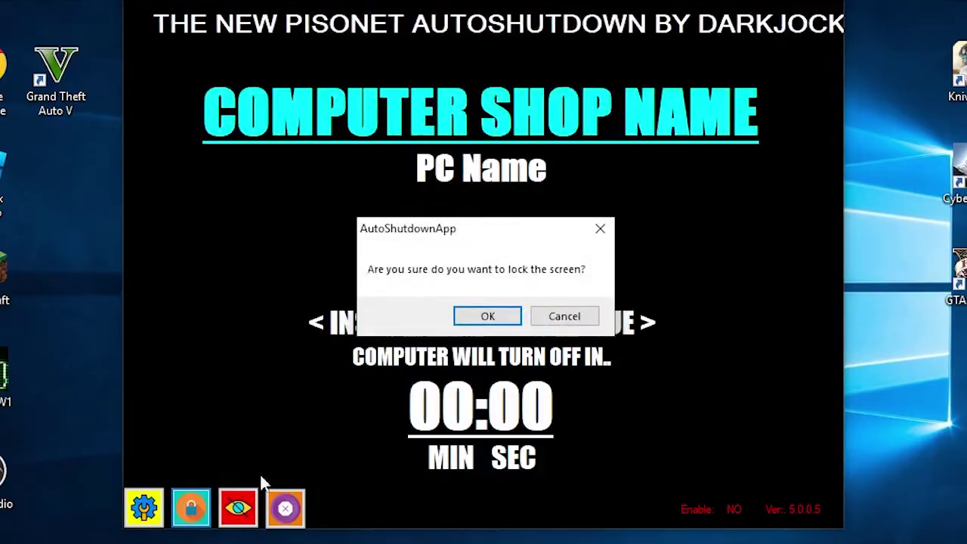
pyautogui.click(484, 323)
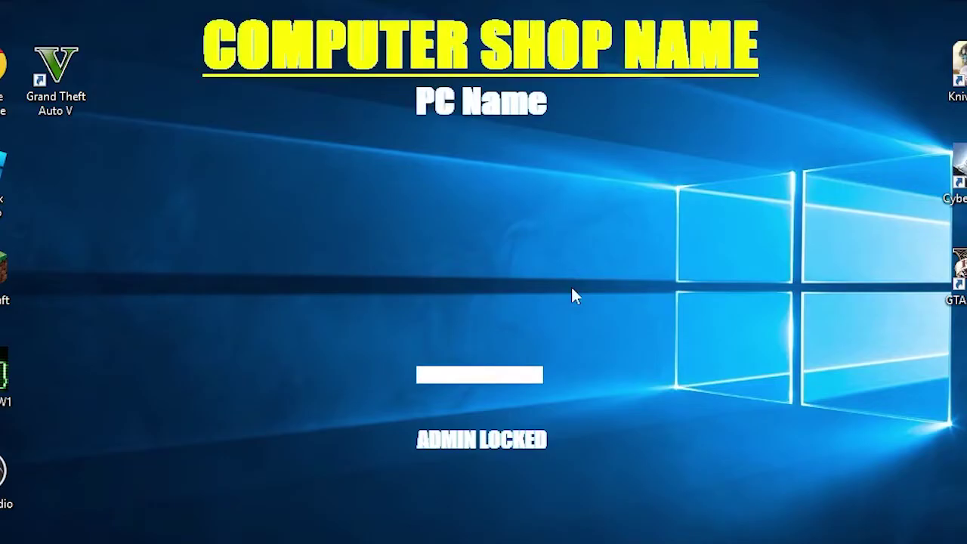
pyautogui.click(511, 372)
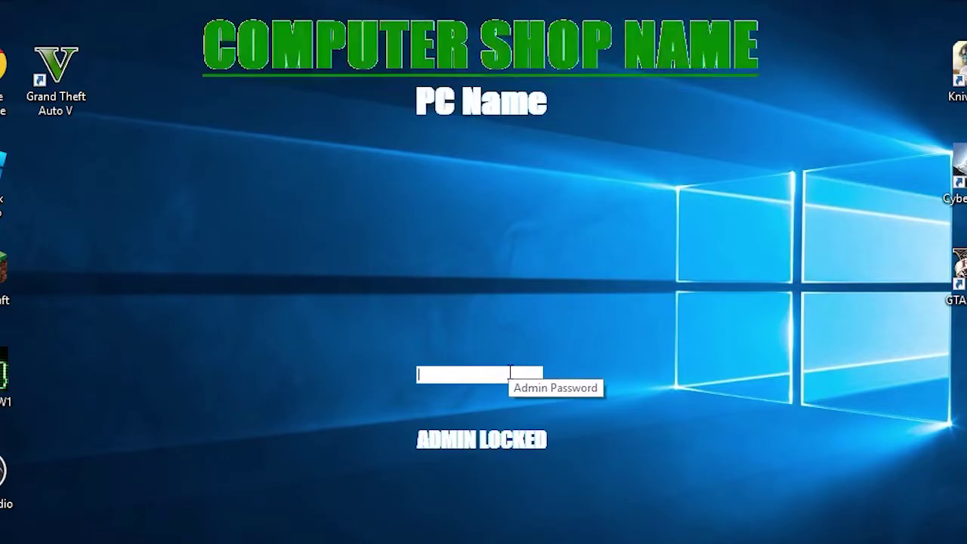
pyautogui.write('***')
pyautogui.doubleClick(511, 373)
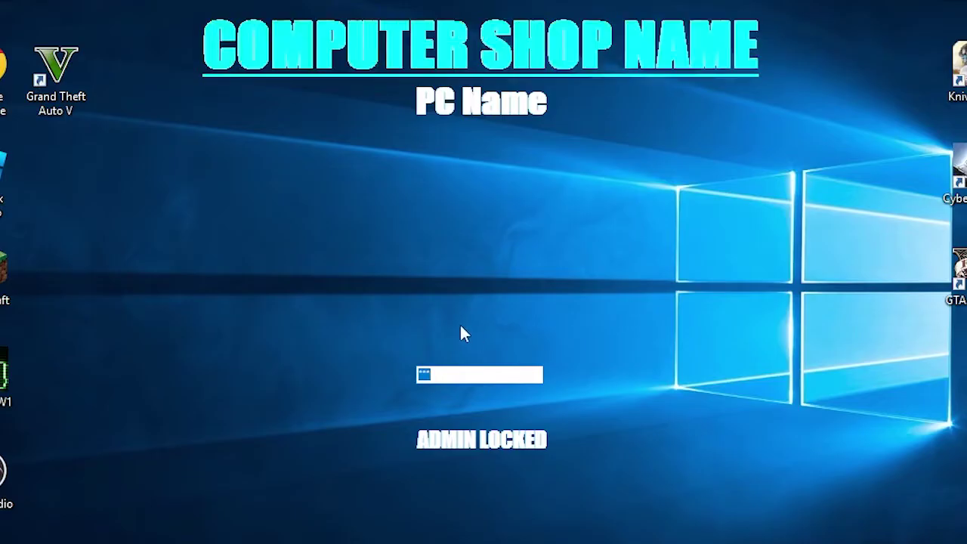
pyautogui.write('****')
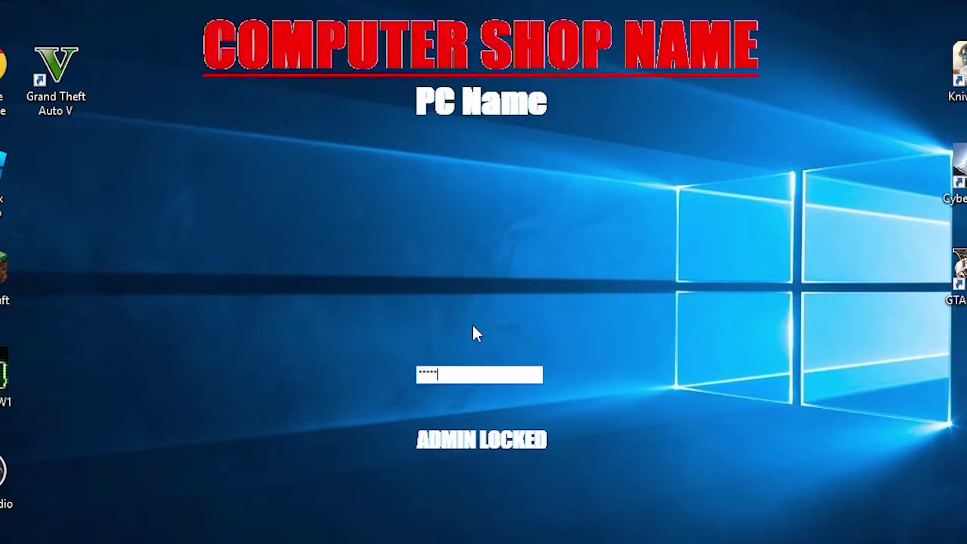
pyautogui.press('Return')
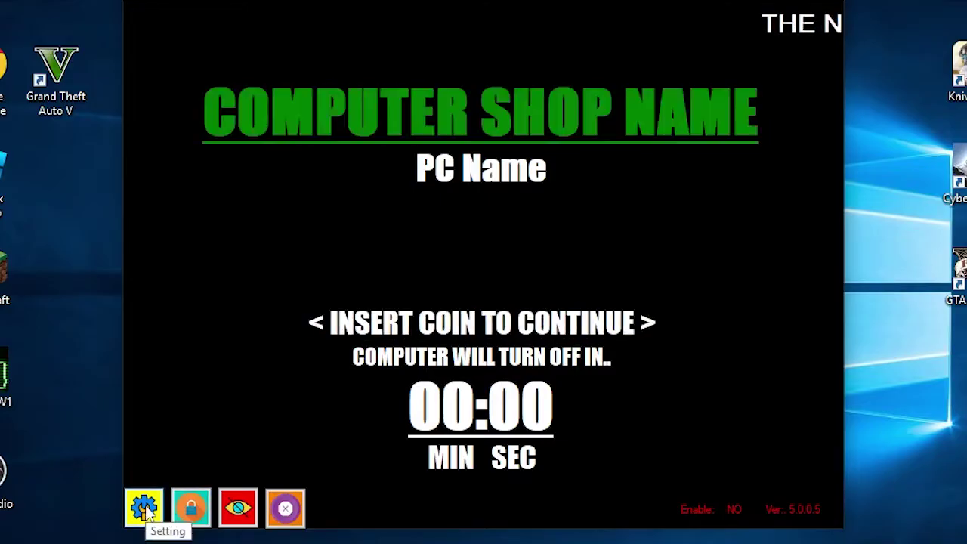
# Step: Open Setting and set the background path to the Wallpaper image in the app folder
pyautogui.click(149, 511)
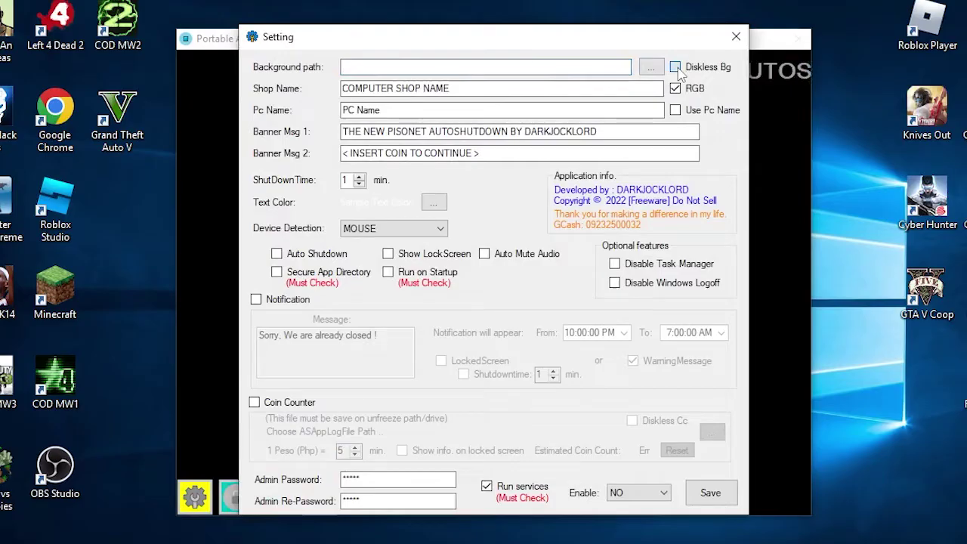
pyautogui.click(675, 68)
pyautogui.click(614, 363)
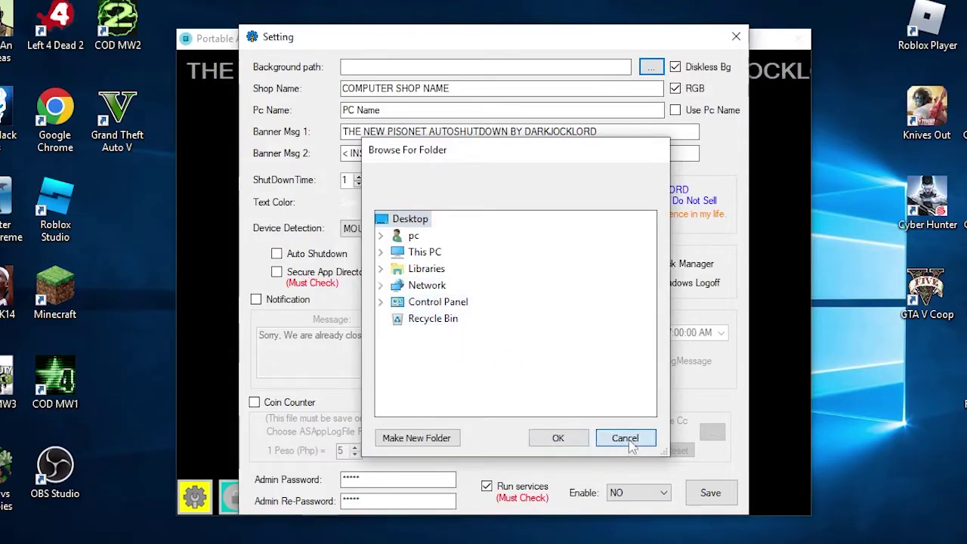
pyautogui.click(621, 438)
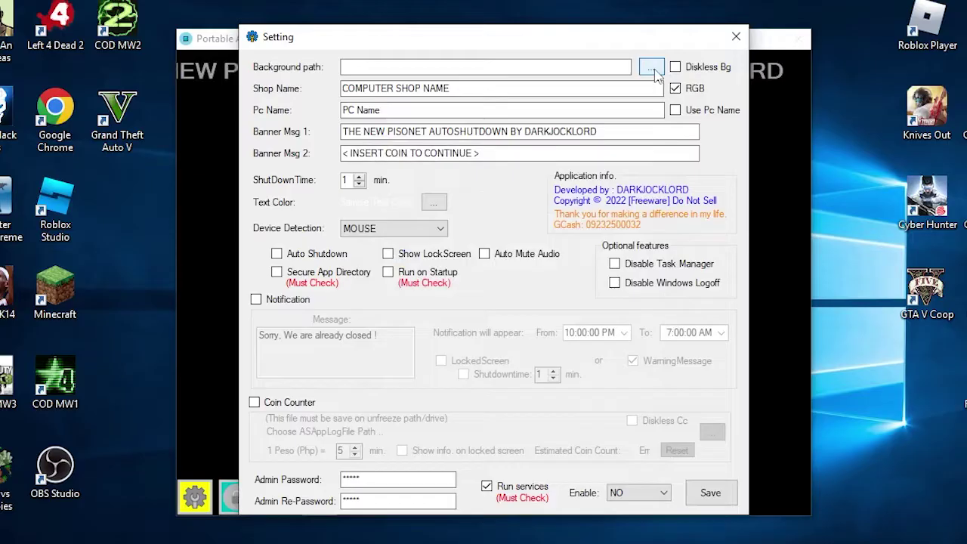
pyautogui.click(651, 68)
pyautogui.click(527, 198)
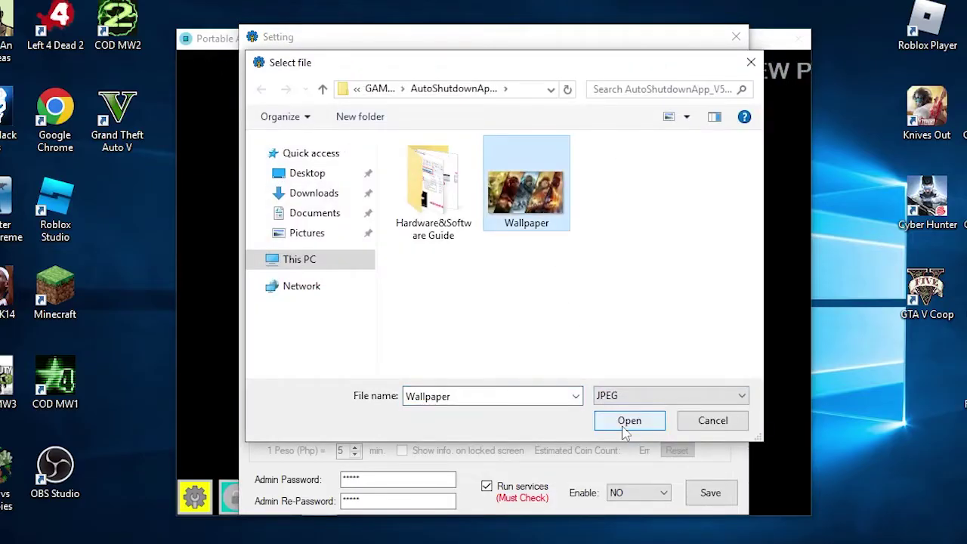
pyautogui.rightClick(535, 192)
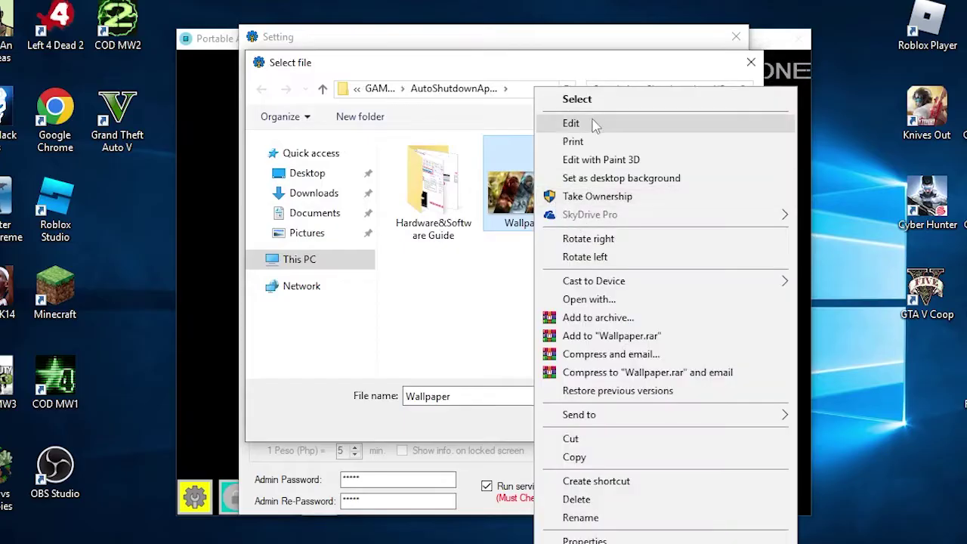
pyautogui.doubleClick(506, 217)
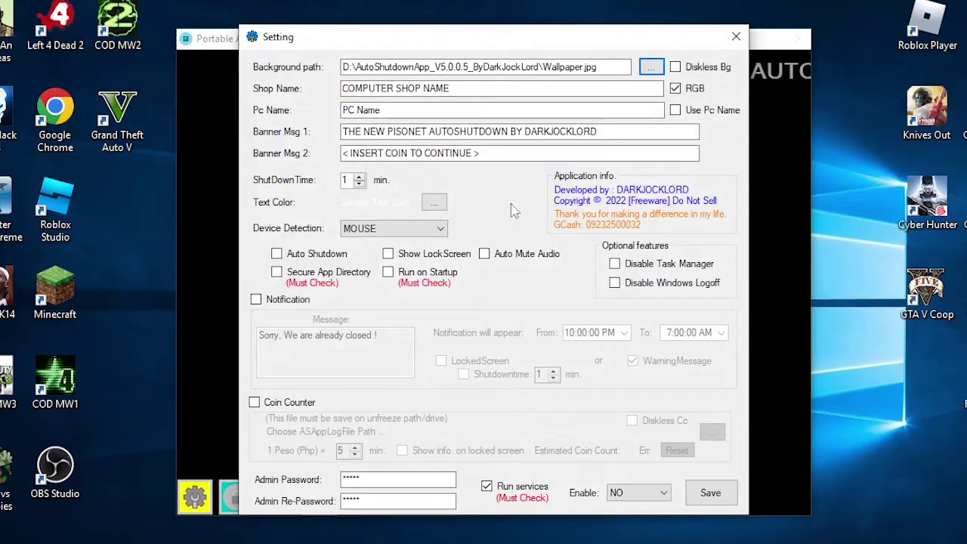
# Step: Retry Diskless Bg, then cancel the folder browser, keeping Wallpaper.jpg as background
pyautogui.click(675, 66)
pyautogui.click(679, 361)
pyautogui.click(652, 67)
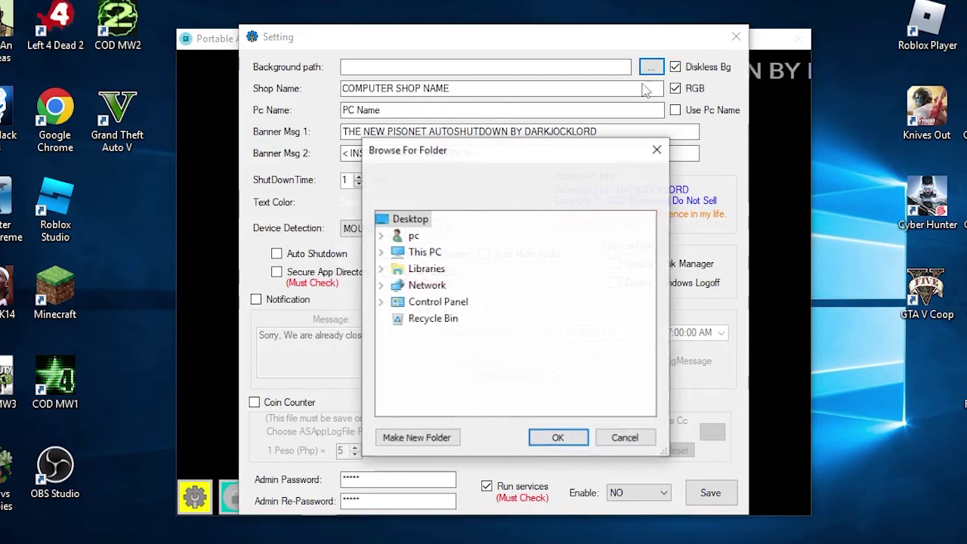
pyautogui.click(381, 286)
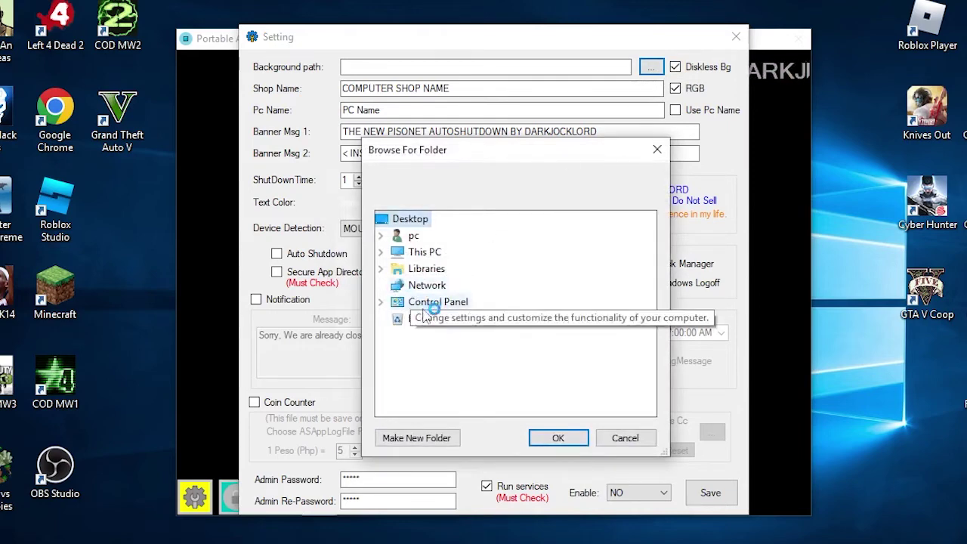
pyautogui.click(628, 445)
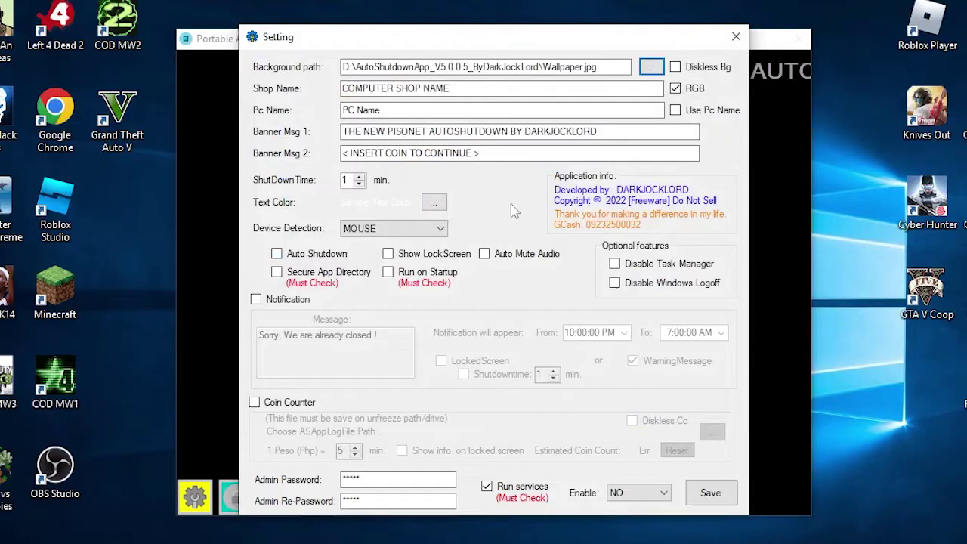
# Step: Retype the Pc Name as 'PC ng bayan', then tick Use Pc Name so it shows PC7
pyautogui.click(455, 87)
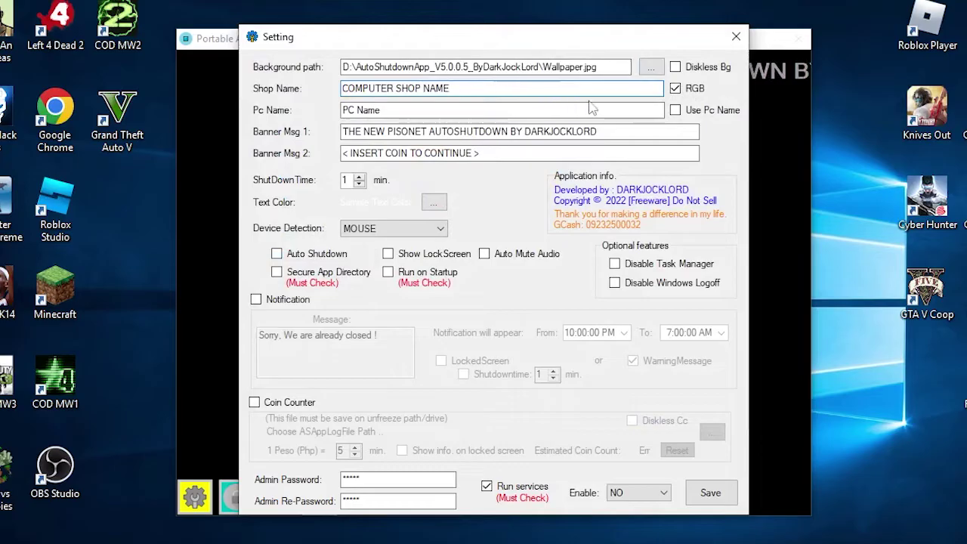
pyautogui.moveTo(665, 36); pyautogui.dragTo(886, 46)
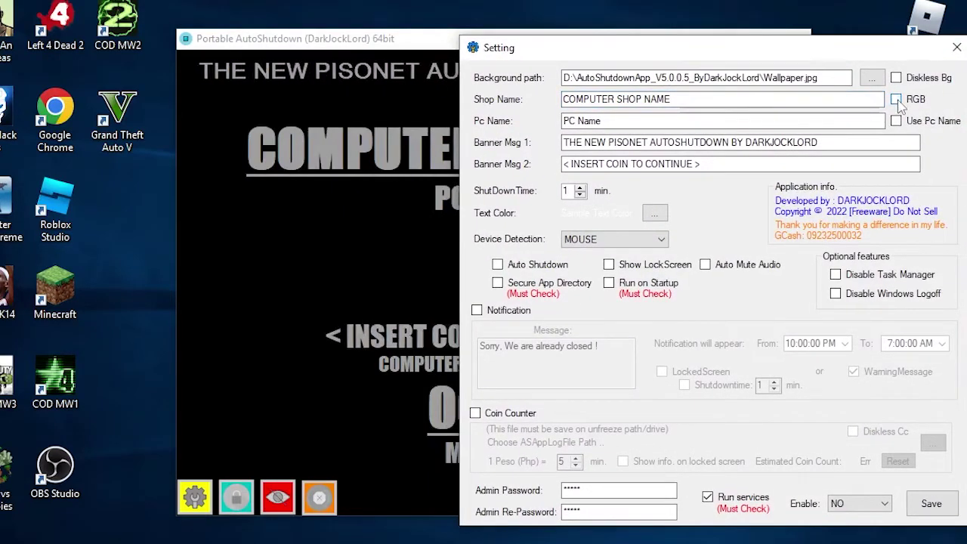
pyautogui.moveTo(767, 62); pyautogui.dragTo(576, 80)
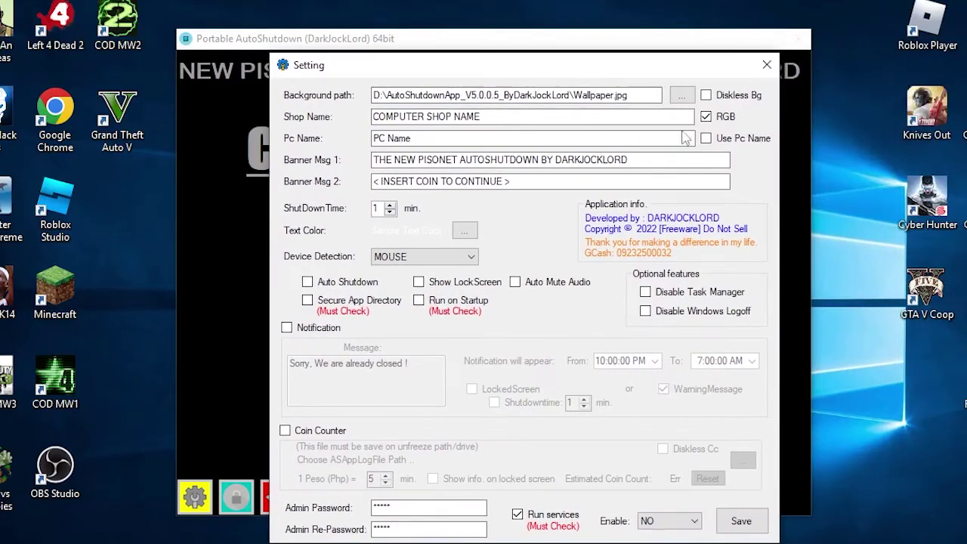
pyautogui.moveTo(604, 139); pyautogui.dragTo(316, 151)
pyautogui.write('dasdasdadasd')
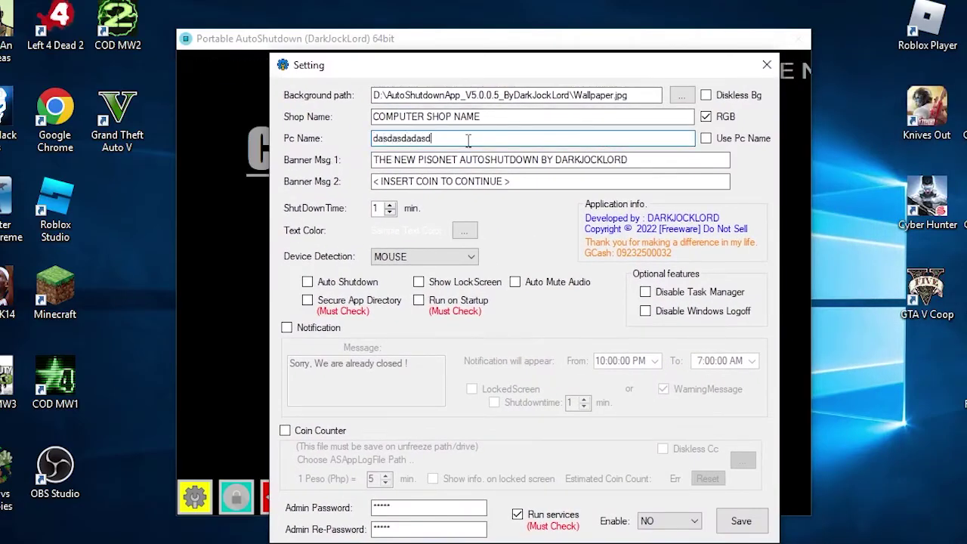
pyautogui.moveTo(469, 140); pyautogui.dragTo(331, 169)
pyautogui.write('PC 1')
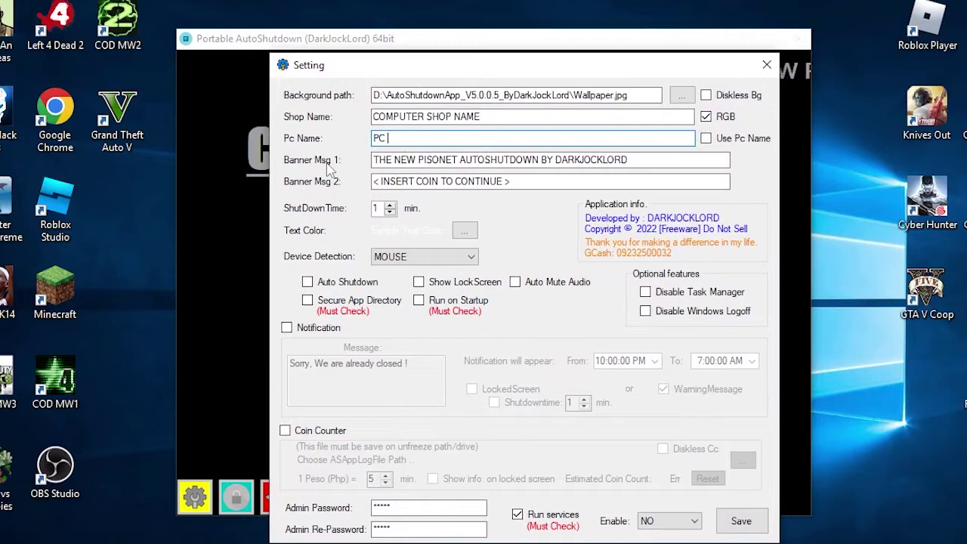
pyautogui.press('BackSpace')
pyautogui.press('BackSpace')
pyautogui.write('PC ng bayan')
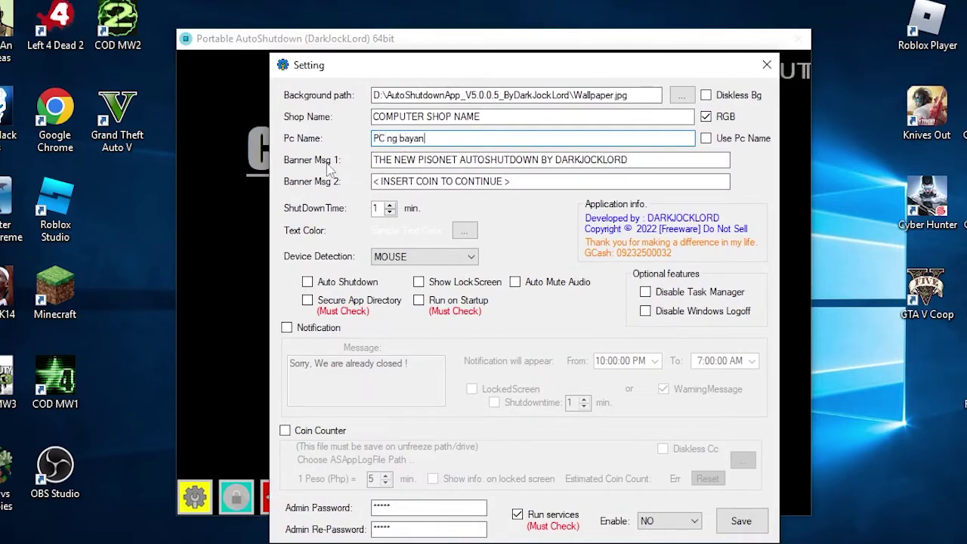
pyautogui.click(707, 139)
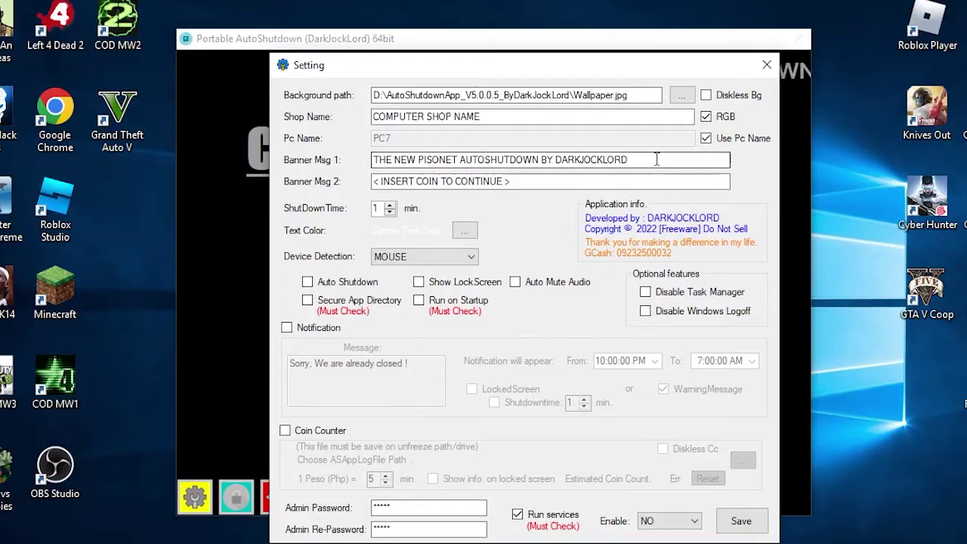
# Step: Replace Banner Msg 1 with 'This is a test for autoshutdown app'
pyautogui.moveTo(628, 160); pyautogui.dragTo(446, 160)
pyautogui.moveTo(532, 75); pyautogui.dragTo(477, 47)
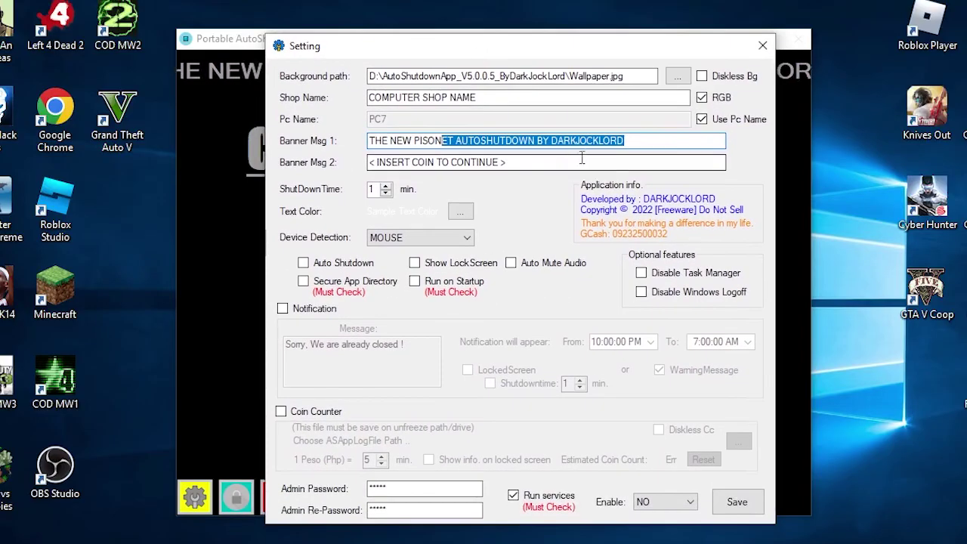
pyautogui.moveTo(650, 141); pyautogui.dragTo(353, 141)
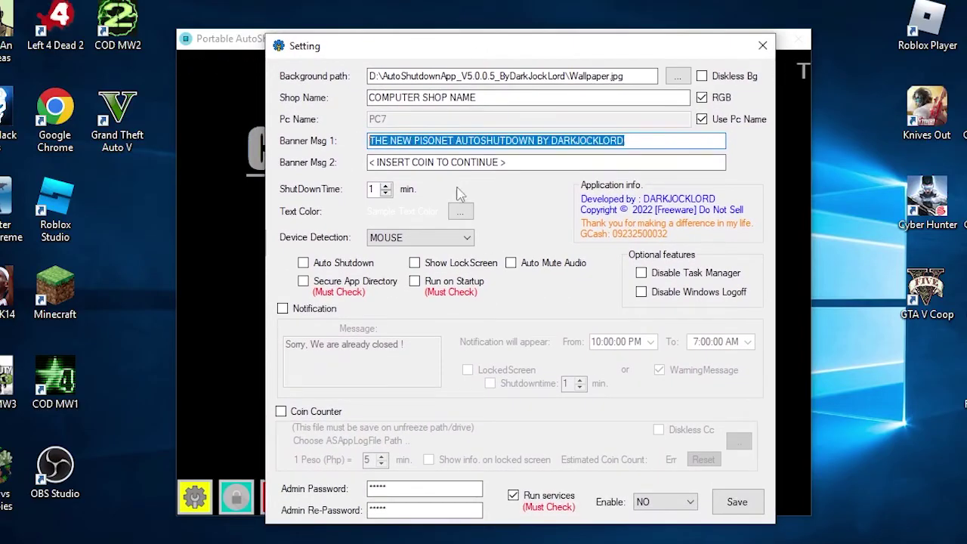
pyautogui.write('thisis a')
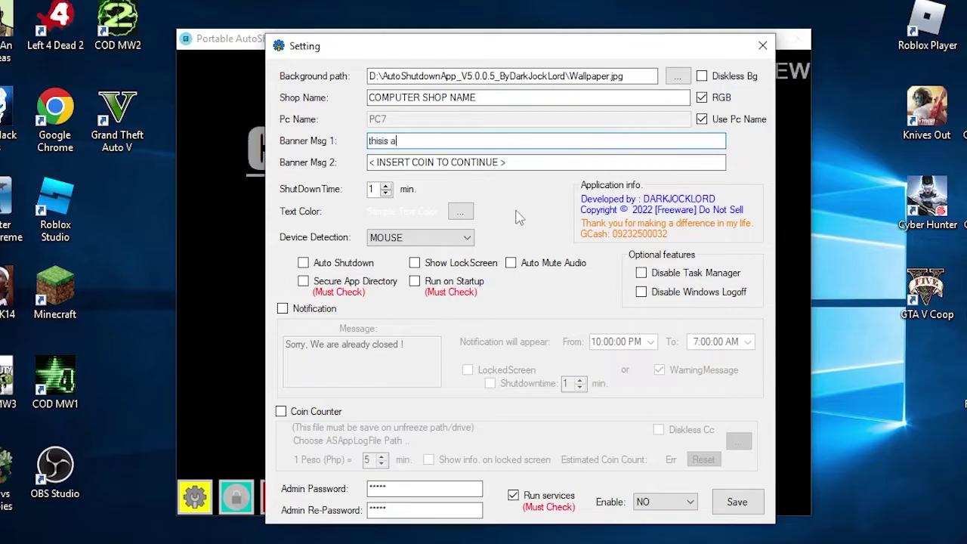
pyautogui.hotkey('ctrl', 'a')
pyautogui.press('BackSpace')
pyautogui.write('This')
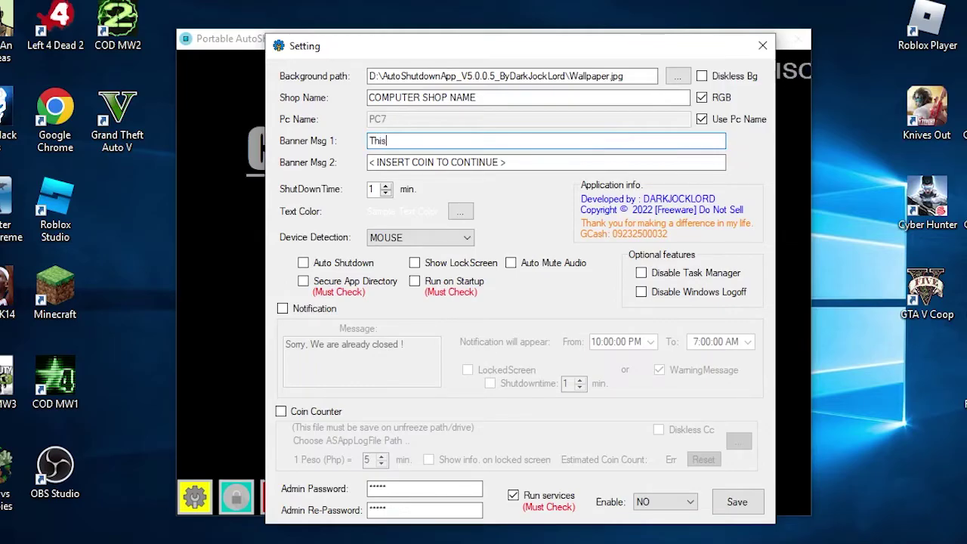
pyautogui.write(' is a test ')
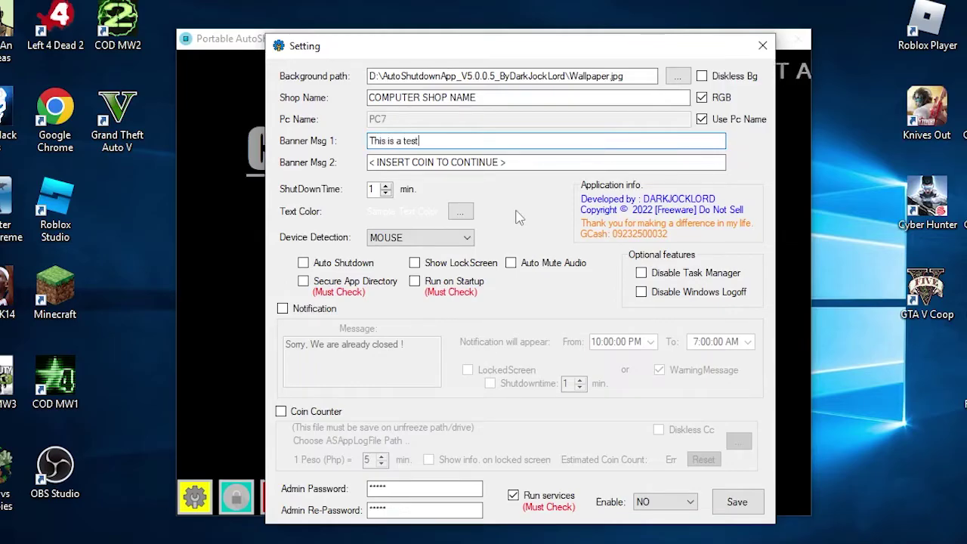
pyautogui.write('for aut')
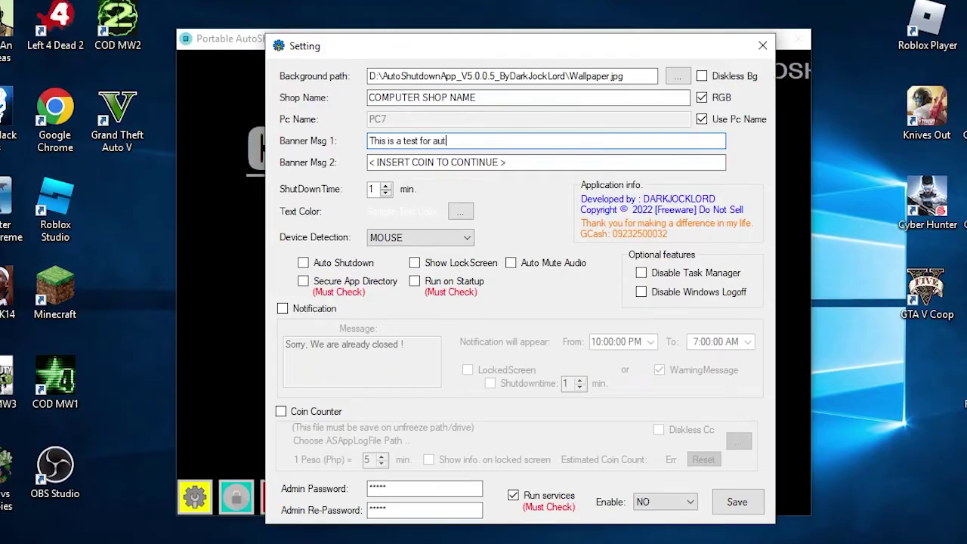
pyautogui.write('oshutdown ')
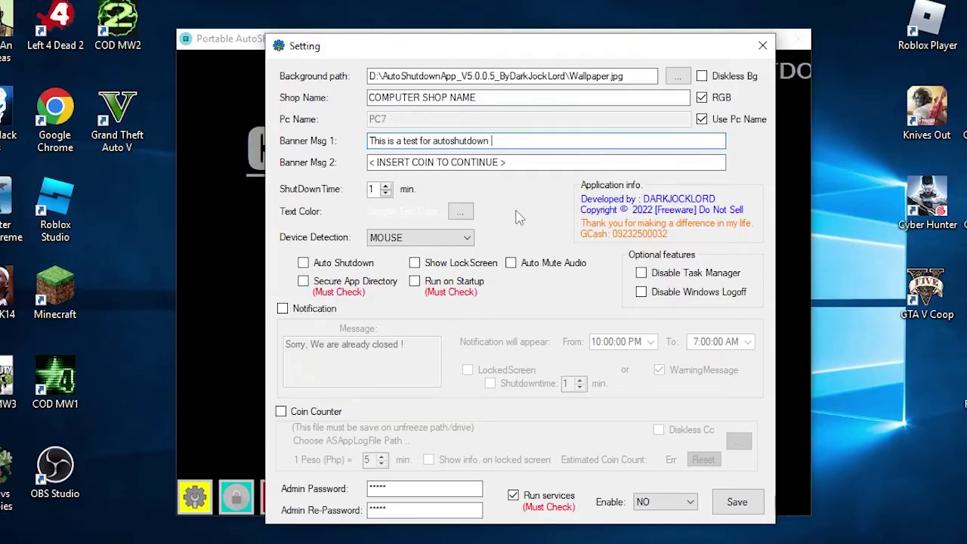
pyautogui.write('app')
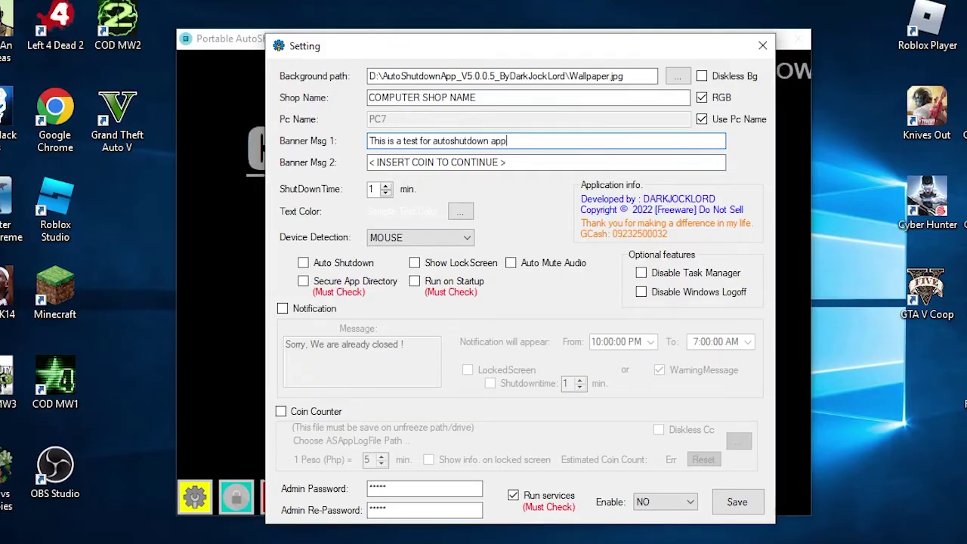
# Step: Replace INSERT COIN TO CONTINUE in Banner Msg 2 with 'Mag Hulogn ng Barya'
pyautogui.click(577, 159)
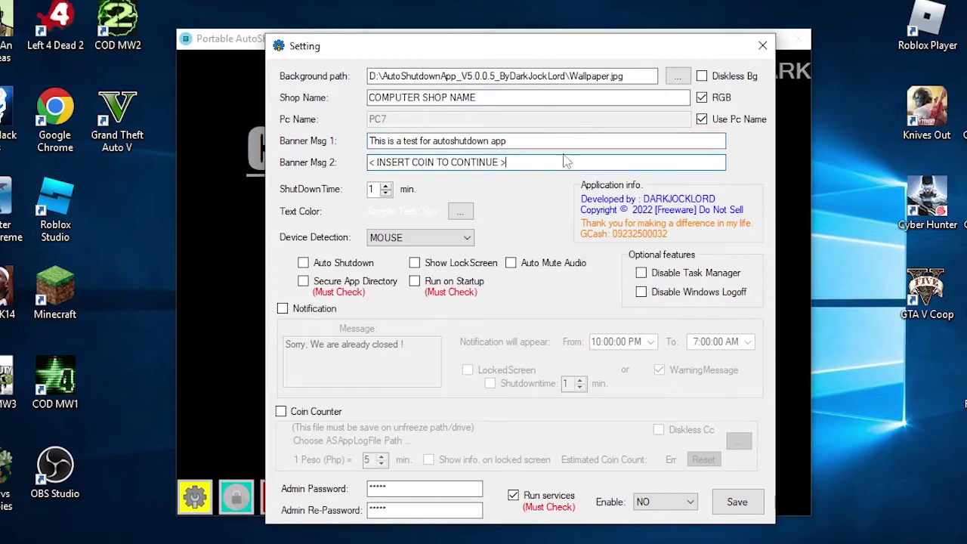
pyautogui.moveTo(522, 57); pyautogui.dragTo(586, 90)
pyautogui.moveTo(566, 198); pyautogui.dragTo(442, 198)
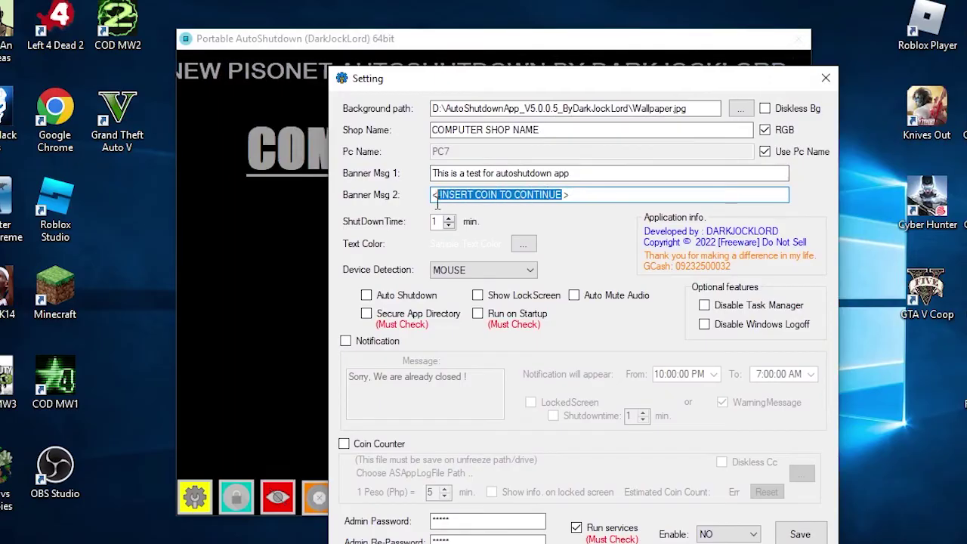
pyautogui.write('Mag Hulo')
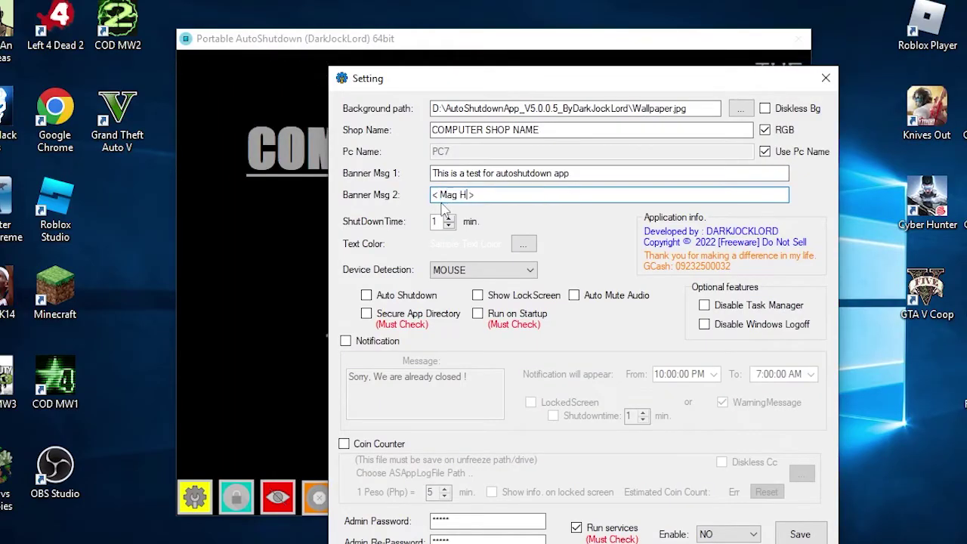
pyautogui.write('gn ng ')
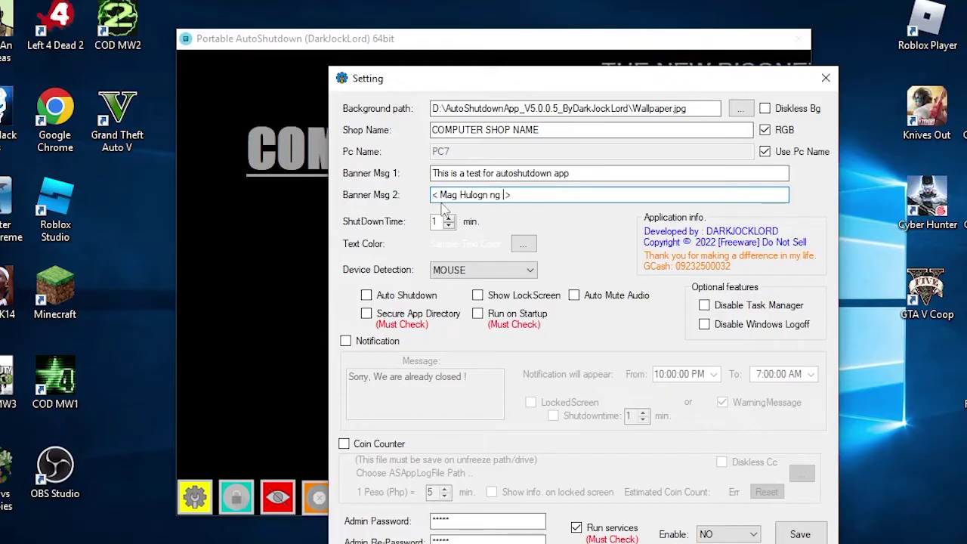
pyautogui.write('Barya')
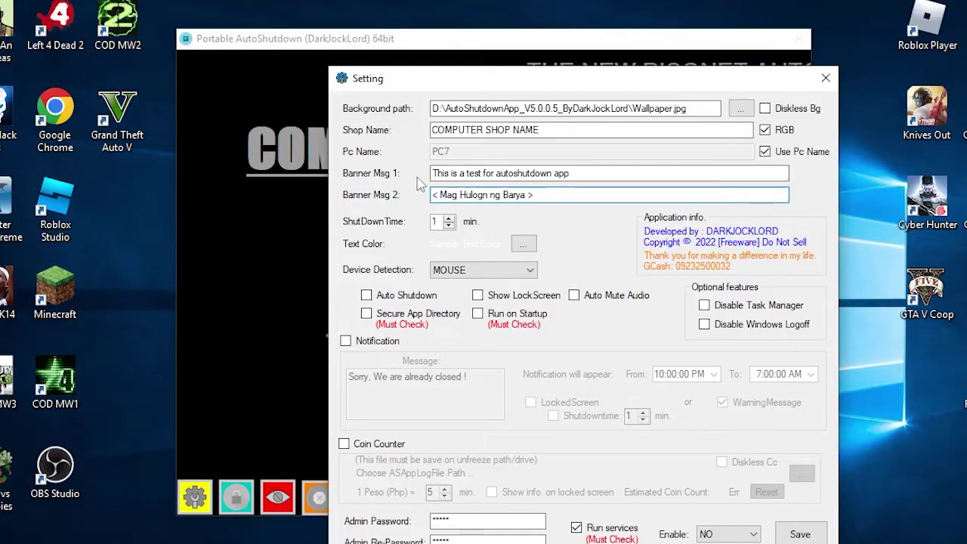
pyautogui.moveTo(551, 83); pyautogui.dragTo(441, 53)
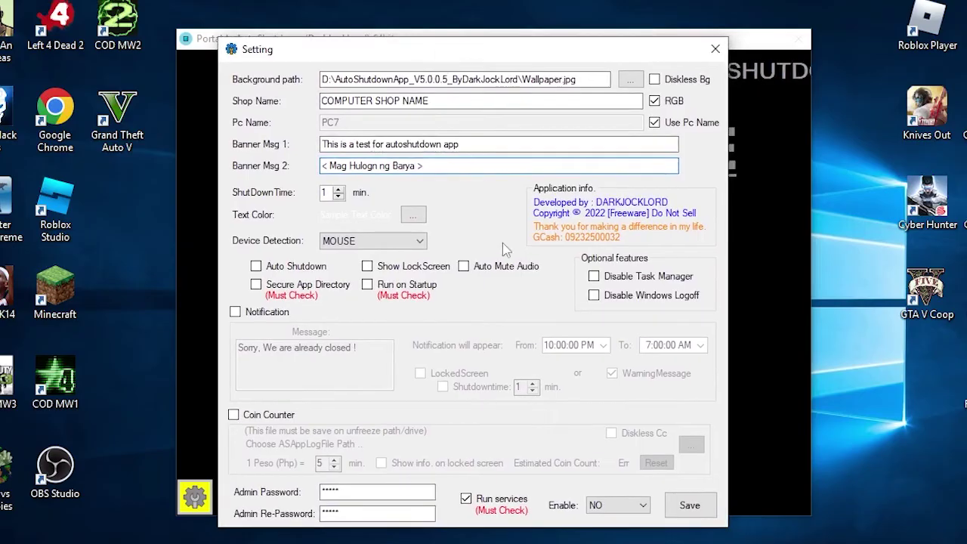
# Step: Raise ShutDownTime from 1 to 2 minutes and choose dark blue as the text colour
pyautogui.click(338, 190)
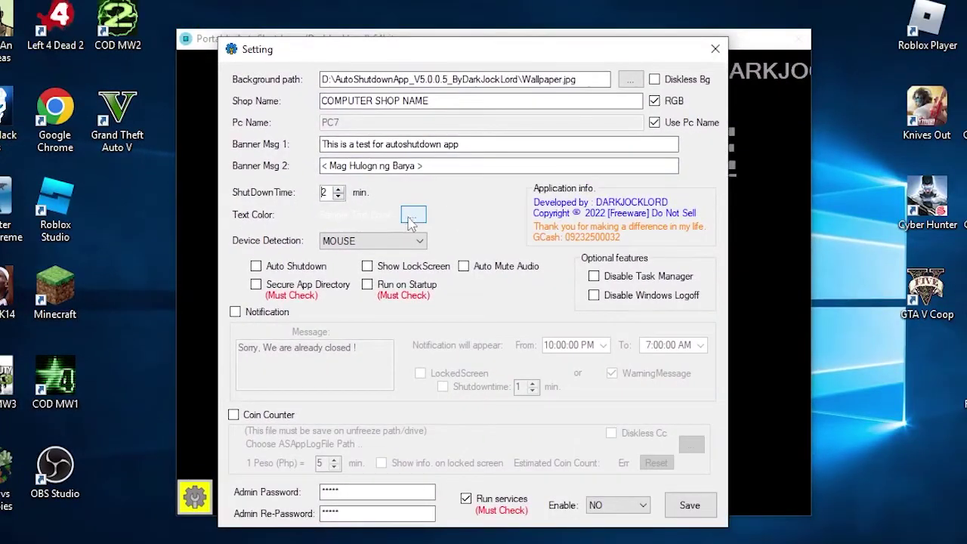
pyautogui.click(415, 217)
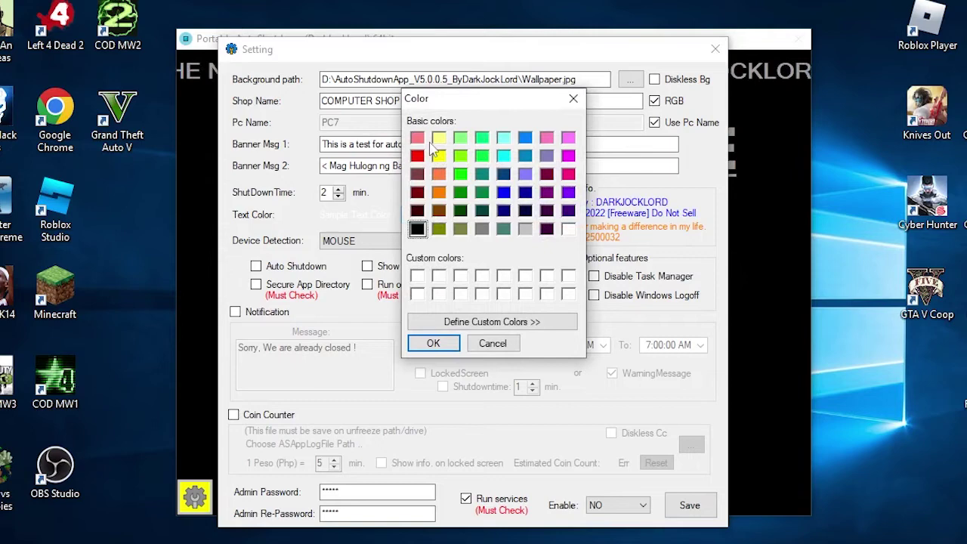
pyautogui.click(525, 193)
pyautogui.click(434, 344)
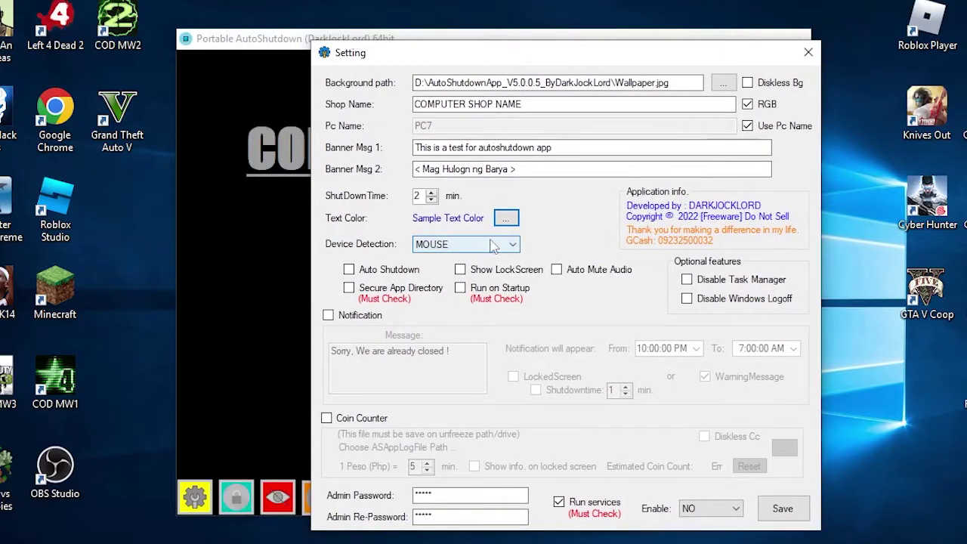
# Step: Set Device Detection to KEYBOARD and enable Auto Shutdown
pyautogui.click(493, 245)
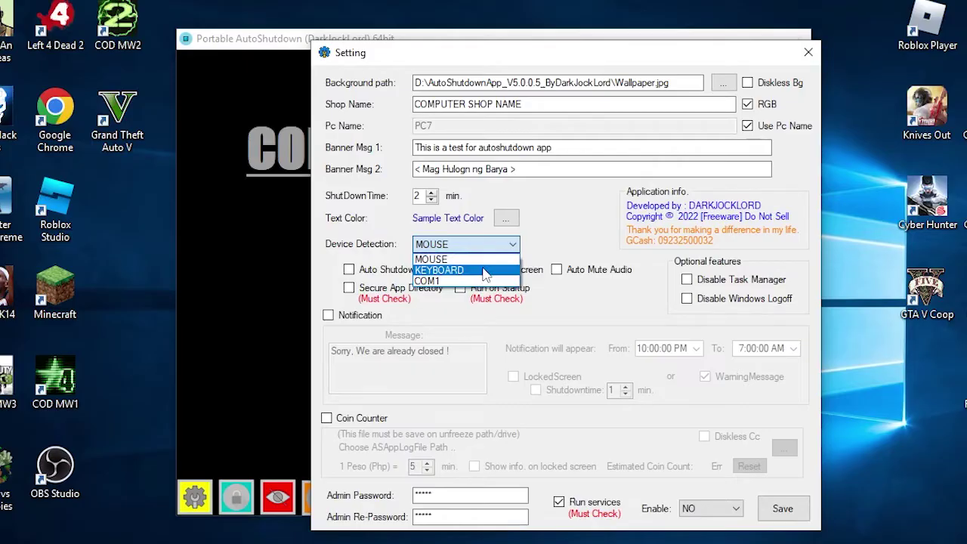
pyautogui.click(484, 270)
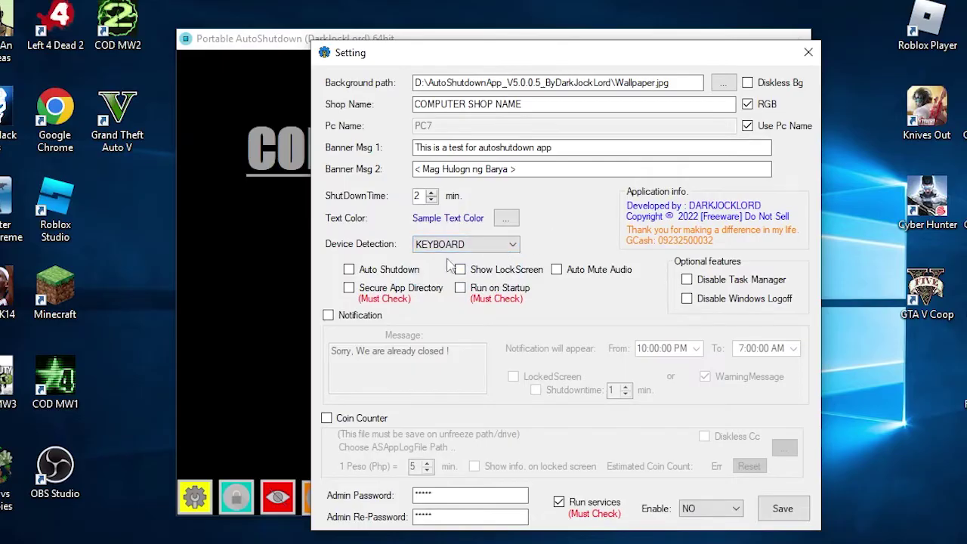
pyautogui.click(350, 271)
# Step: Enable Secure App Directory and Run on Startup, acknowledging both warning notes
pyautogui.click(353, 292)
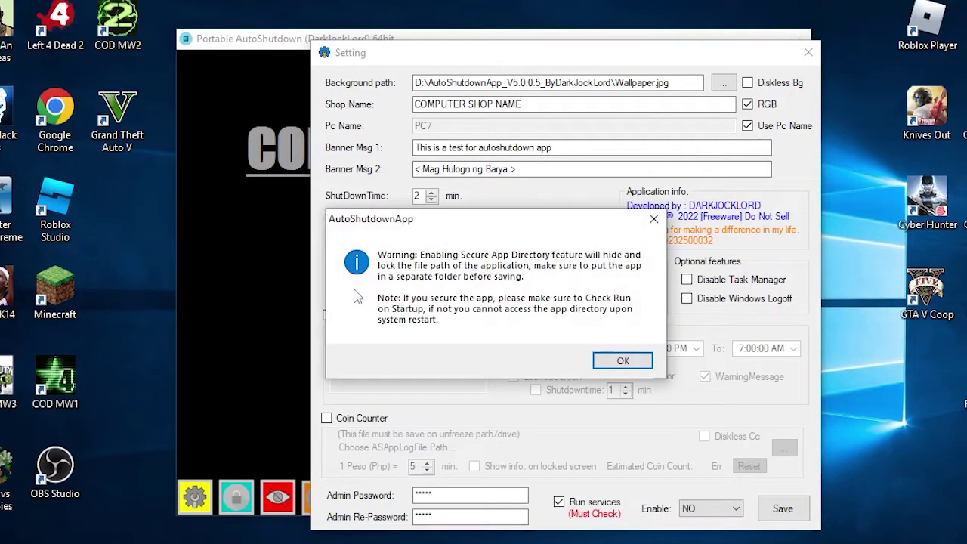
pyautogui.click(623, 363)
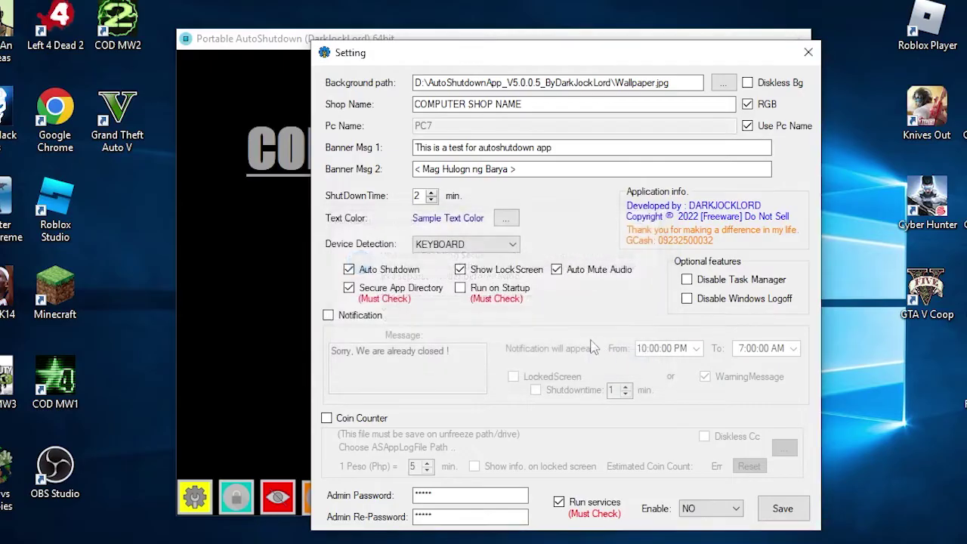
pyautogui.click(482, 295)
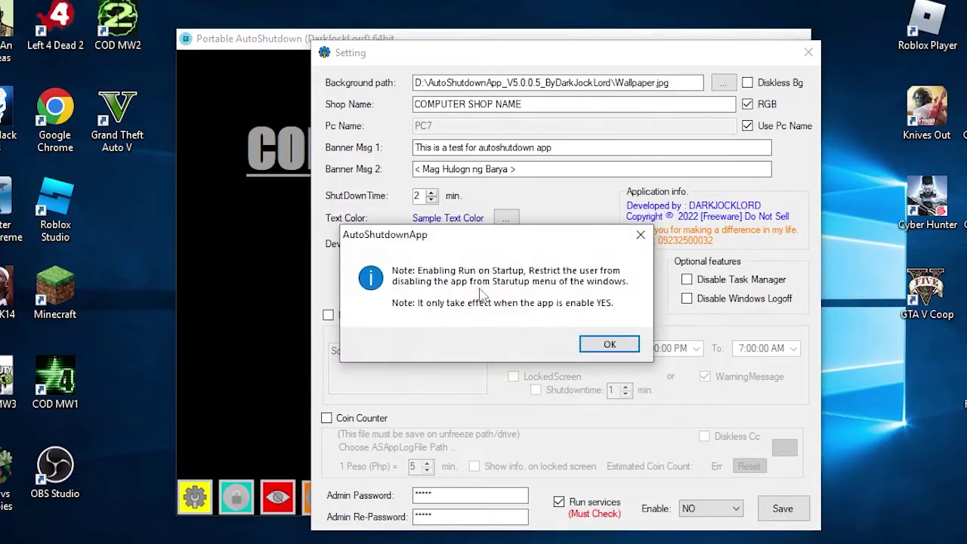
pyautogui.click(609, 346)
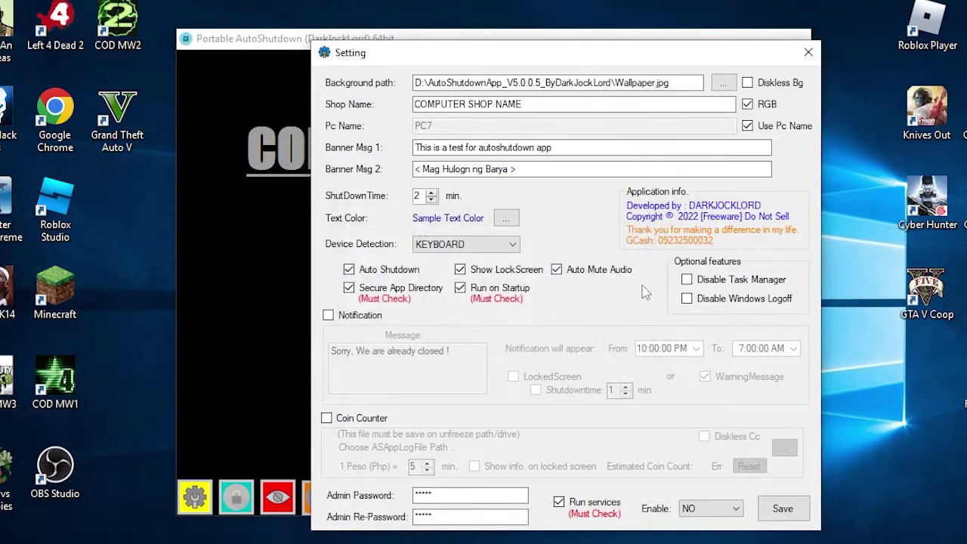
pyautogui.click(686, 280)
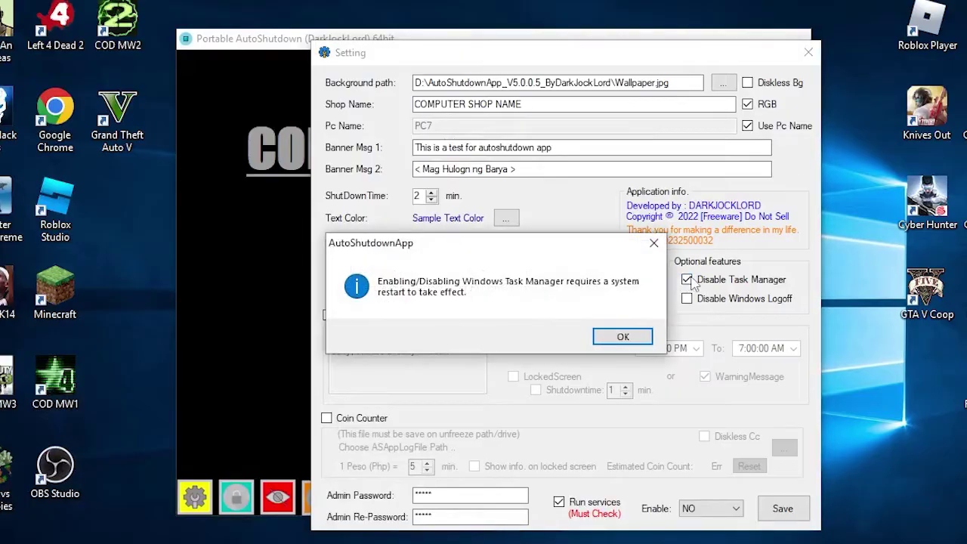
pyautogui.click(624, 335)
pyautogui.click(686, 282)
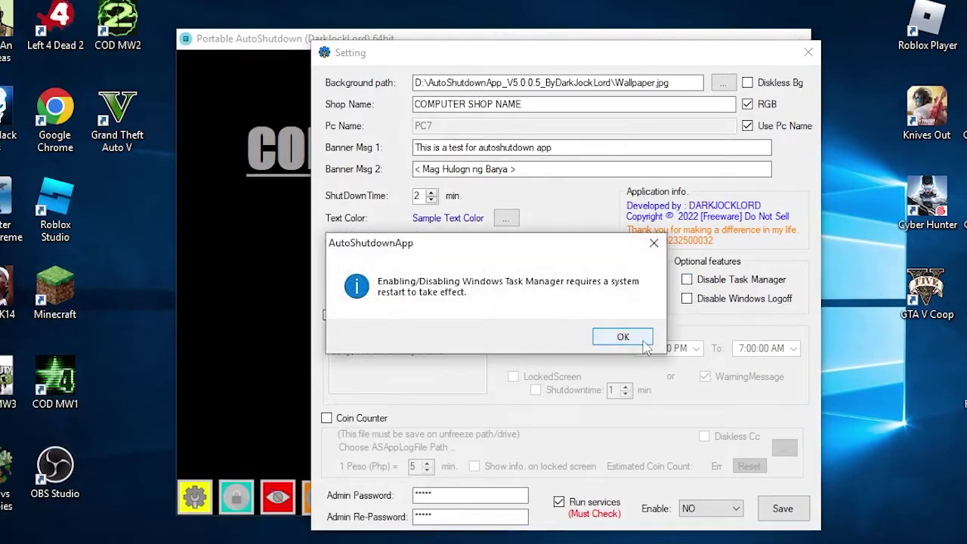
pyautogui.click(622, 335)
pyautogui.click(688, 300)
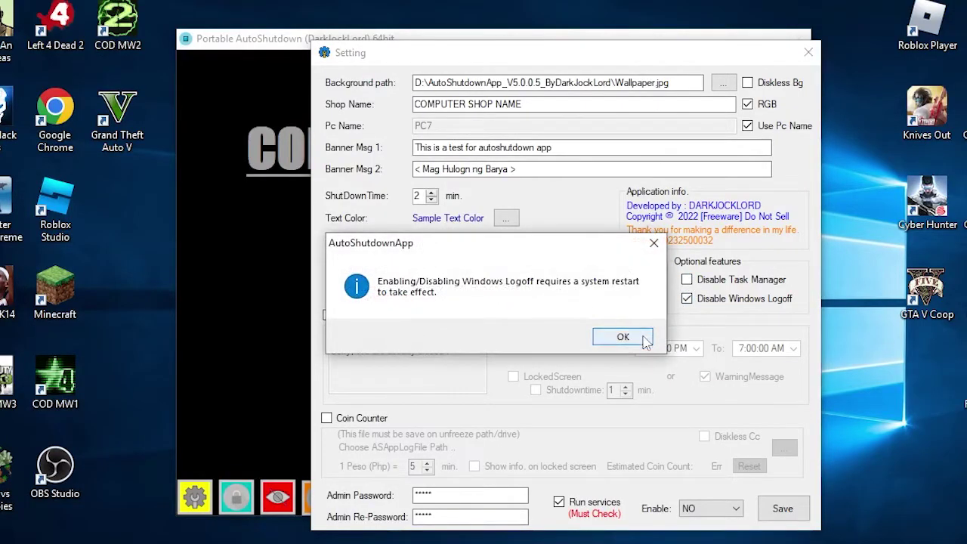
pyautogui.click(623, 335)
pyautogui.click(686, 298)
pyautogui.click(622, 337)
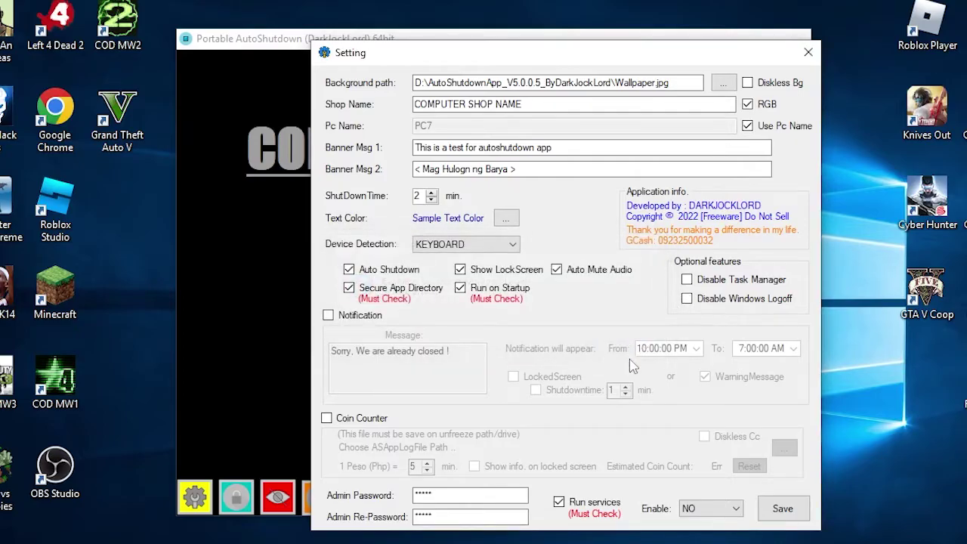
# Step: Turn on Notification and try its lock-screen and shutdown modes before returning to a warning message
pyautogui.click(363, 324)
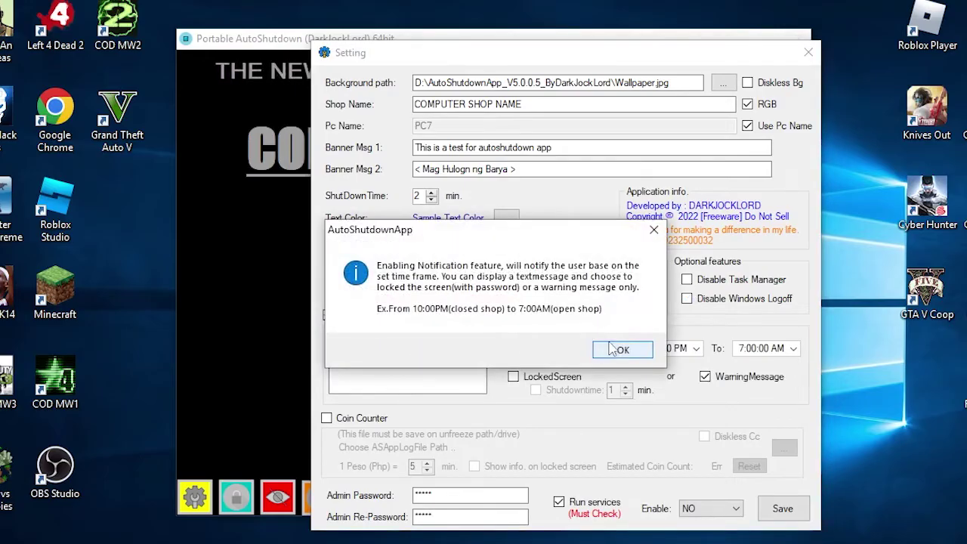
pyautogui.click(622, 346)
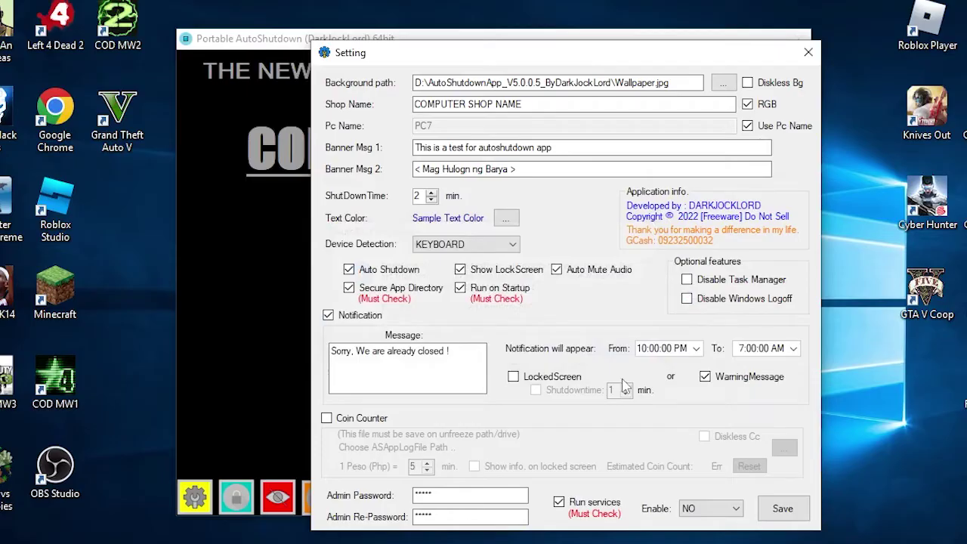
pyautogui.click(545, 377)
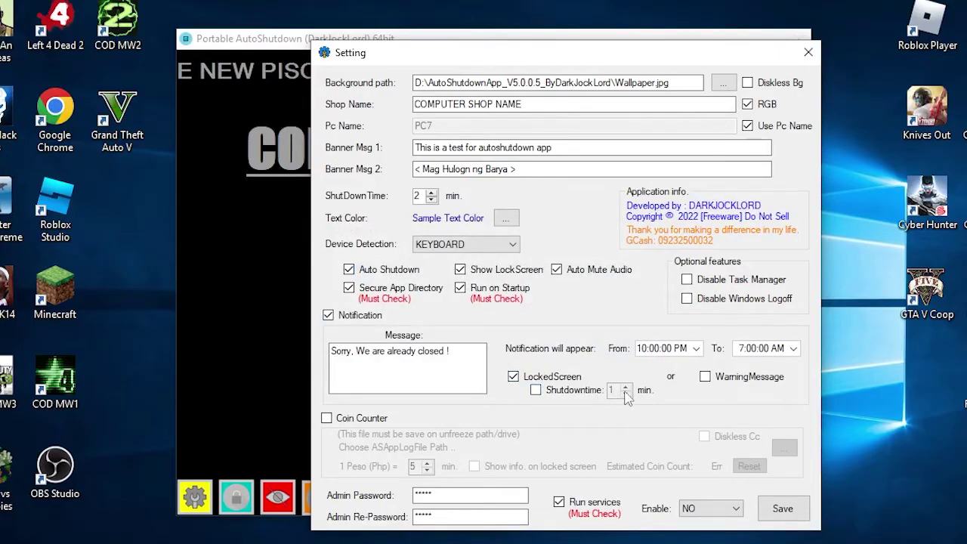
pyautogui.click(576, 390)
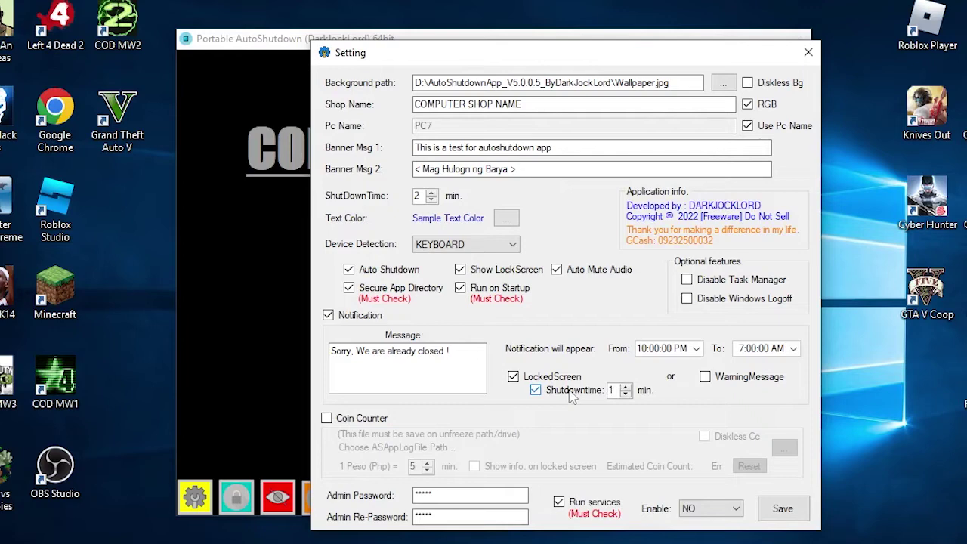
pyautogui.click(706, 376)
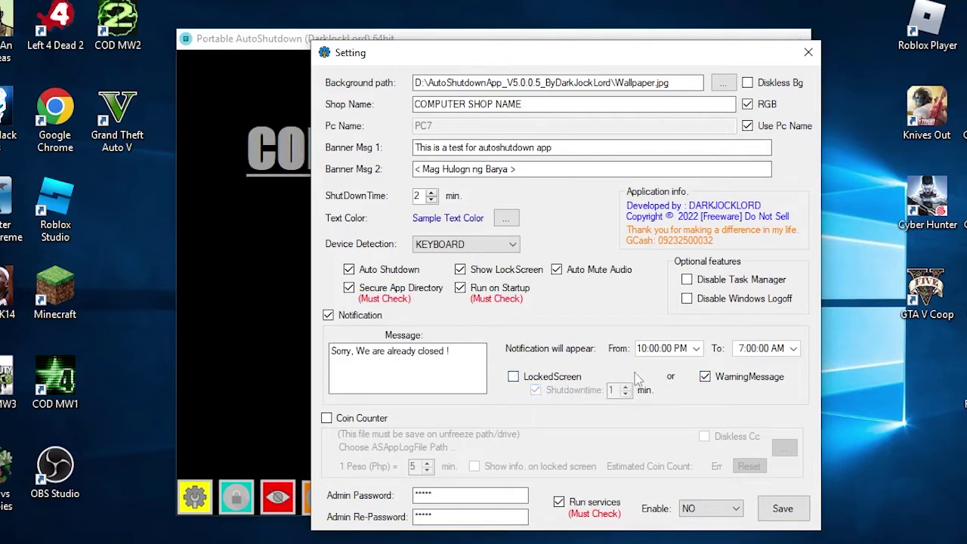
# Step: Check the 10:00 PM–7:00 AM time pickers, then switch Notification off again
pyautogui.click(795, 348)
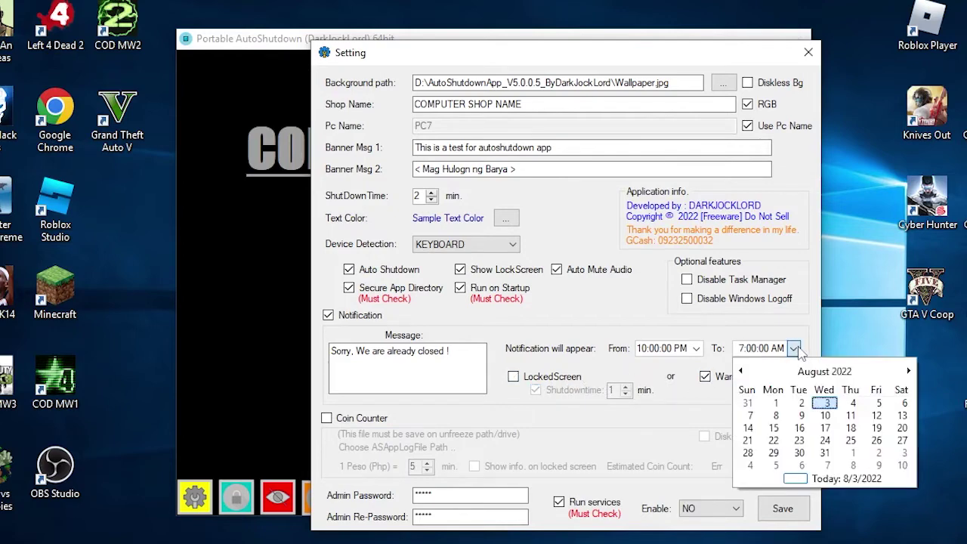
pyautogui.click(795, 348)
pyautogui.click(696, 349)
pyautogui.click(697, 350)
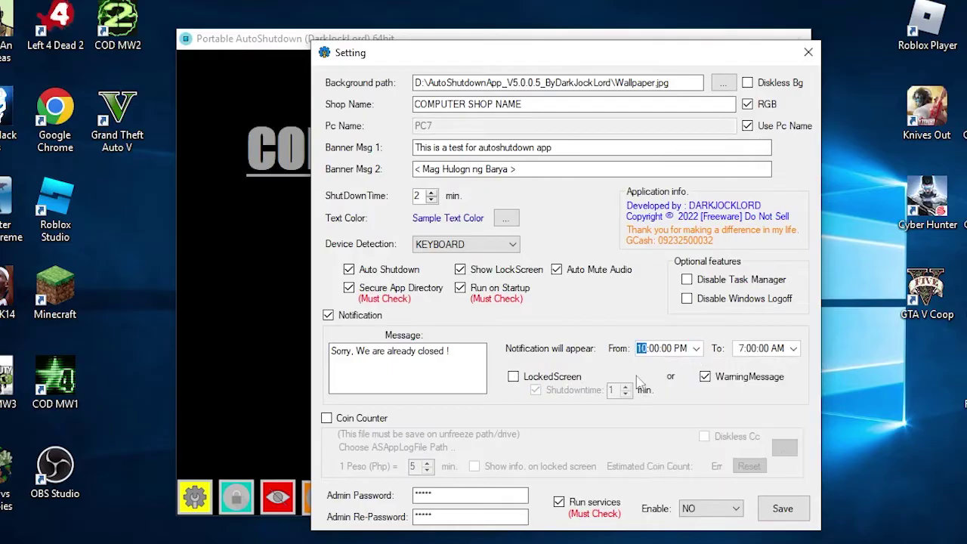
pyautogui.click(327, 317)
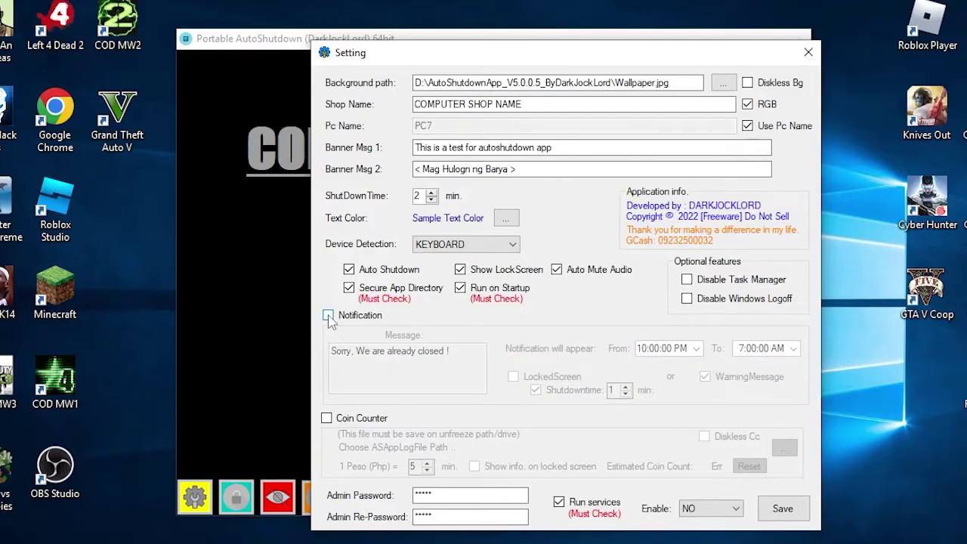
# Step: Enable the Coin Counter and acknowledge its accuracy warning
pyautogui.click(344, 424)
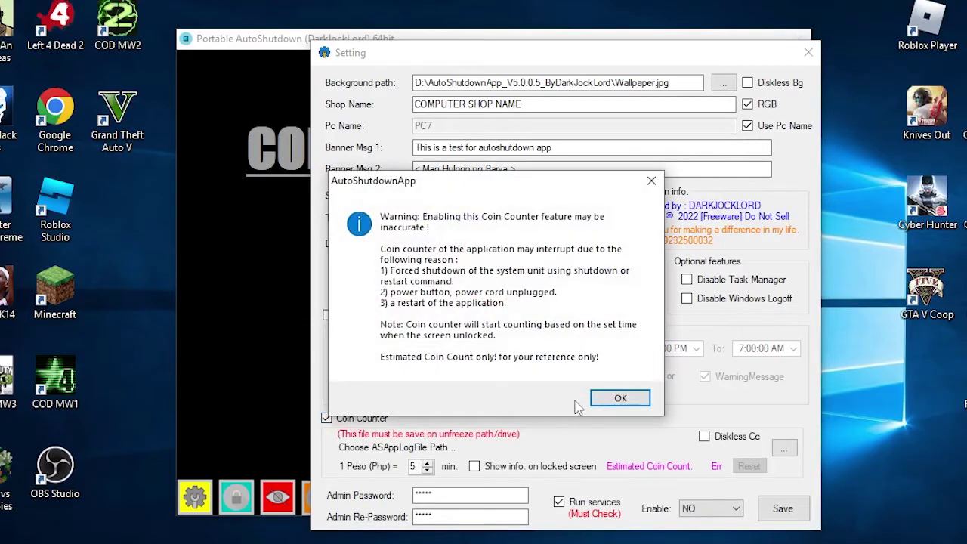
pyautogui.click(621, 398)
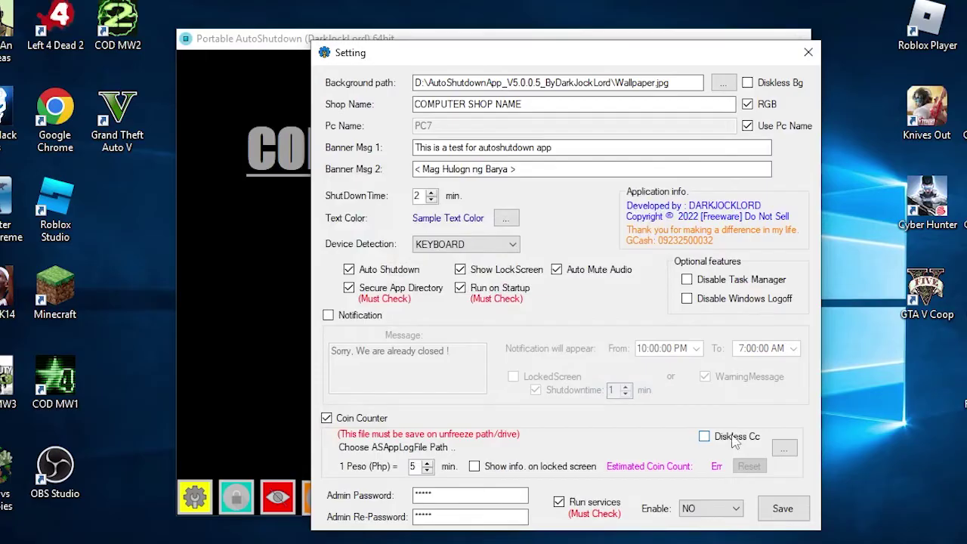
# Step: Open the log-file save window and browse to This PC > GAMES (D:)
pyautogui.click(784, 448)
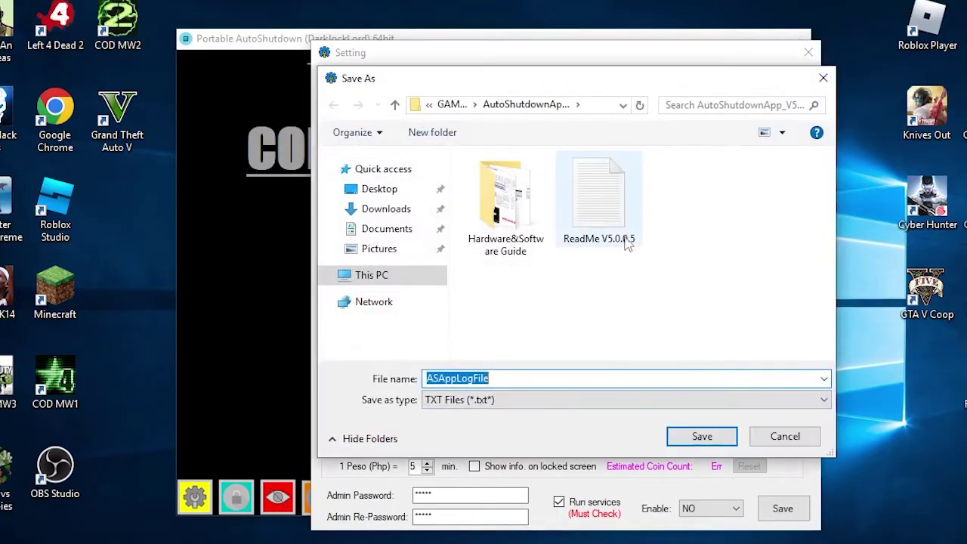
pyautogui.click(385, 280)
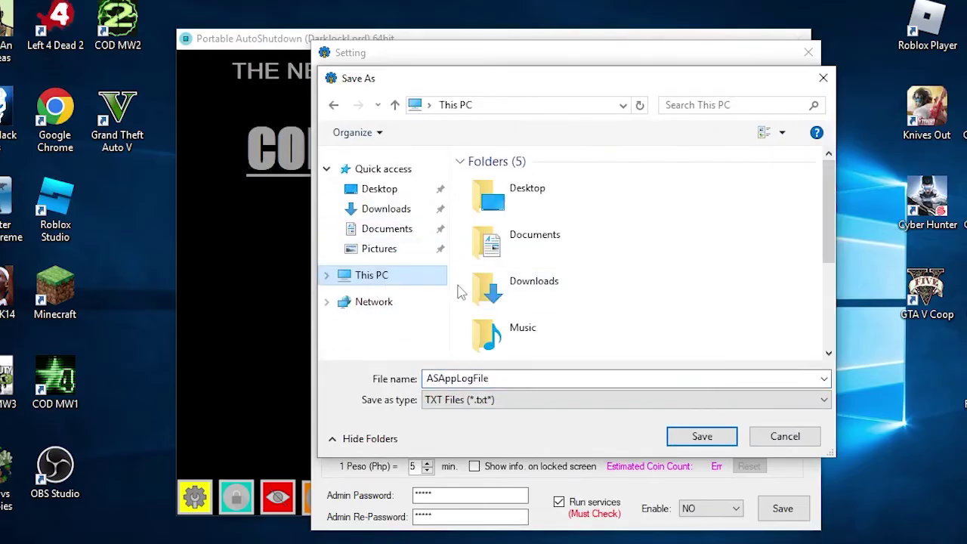
pyautogui.scroll(-3, 592, 300)
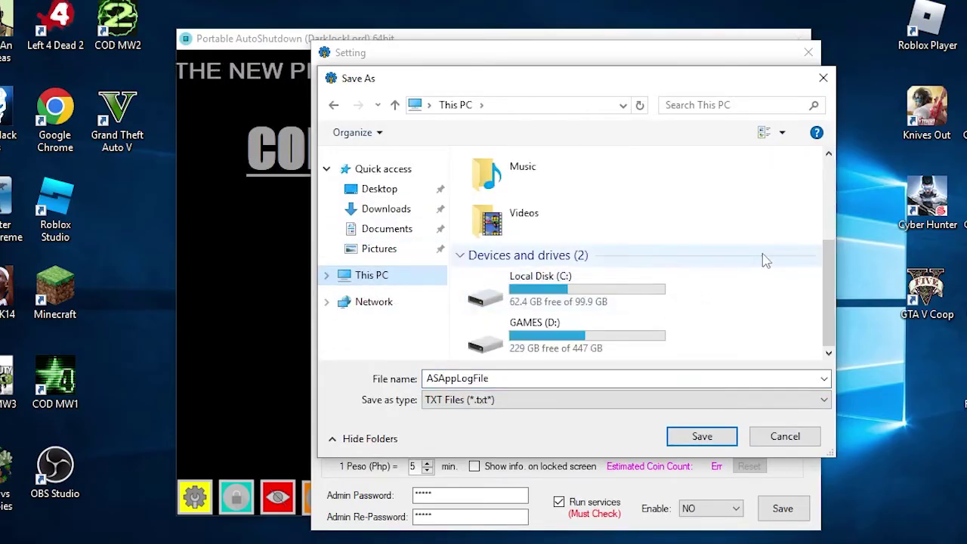
pyautogui.doubleClick(593, 340)
pyautogui.scroll(-3, 635, 327)
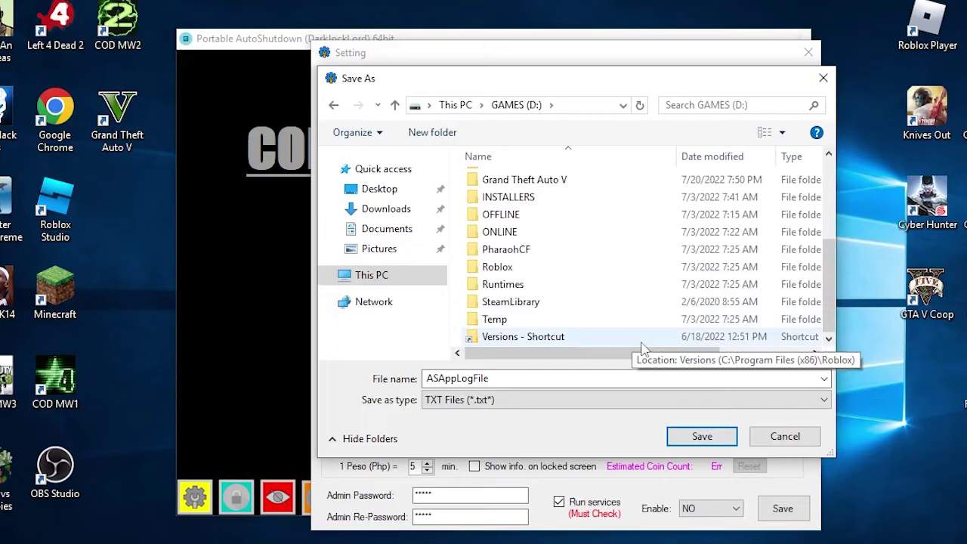
# Step: Create a new text document named coin on D: and pick it as the log, confirming replace
pyautogui.rightClick(656, 349)
pyautogui.press('Escape')
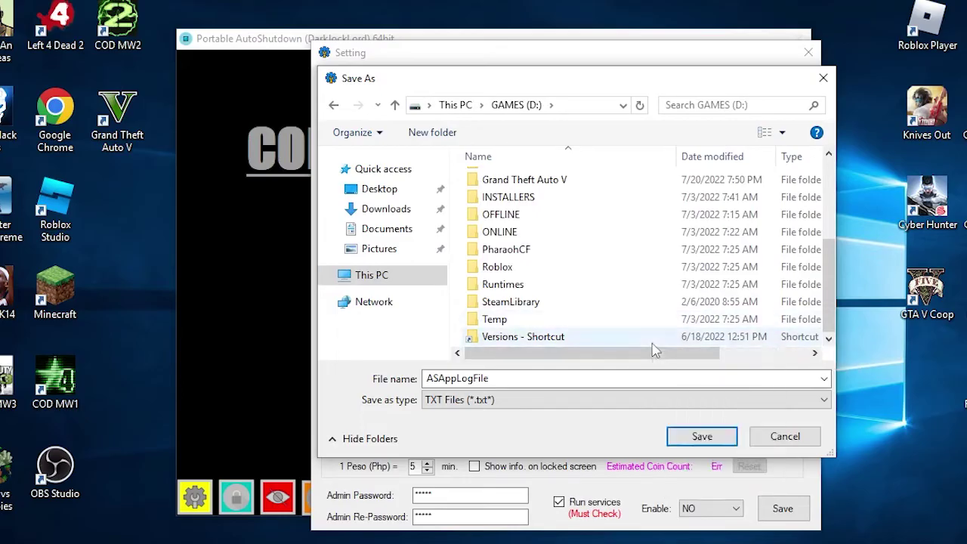
pyautogui.rightClick(654, 346)
pyautogui.moveTo(699, 496)
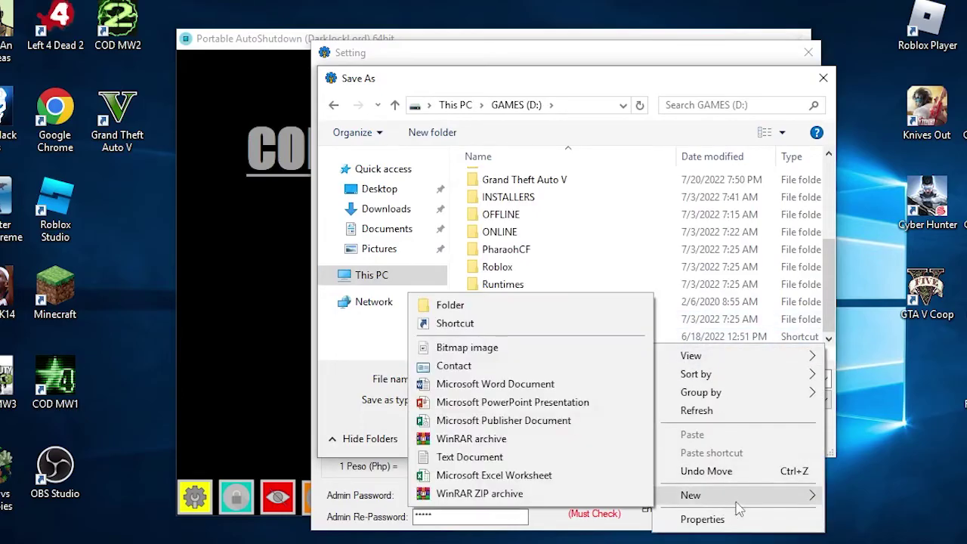
pyautogui.click(488, 456)
pyautogui.write('coin')
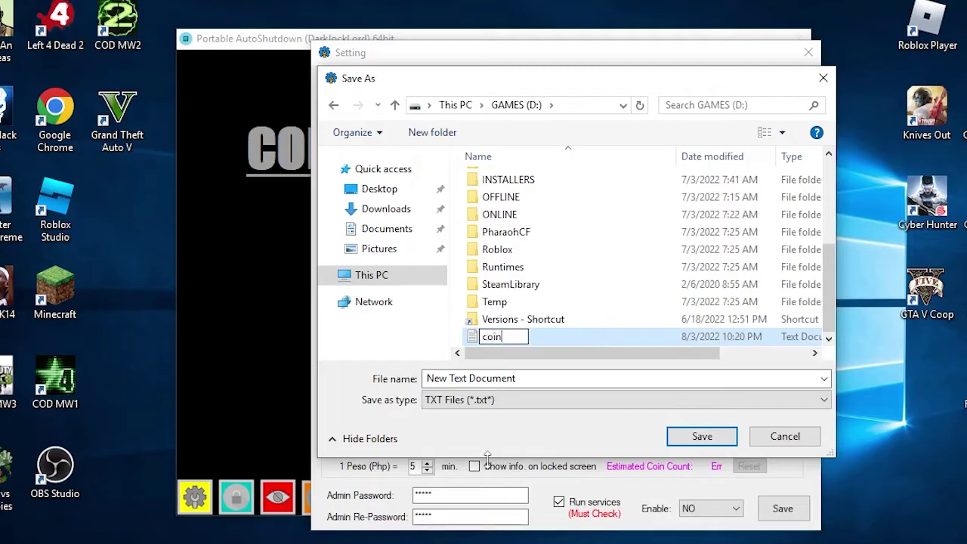
pyautogui.press('Return')
pyautogui.doubleClick(492, 336)
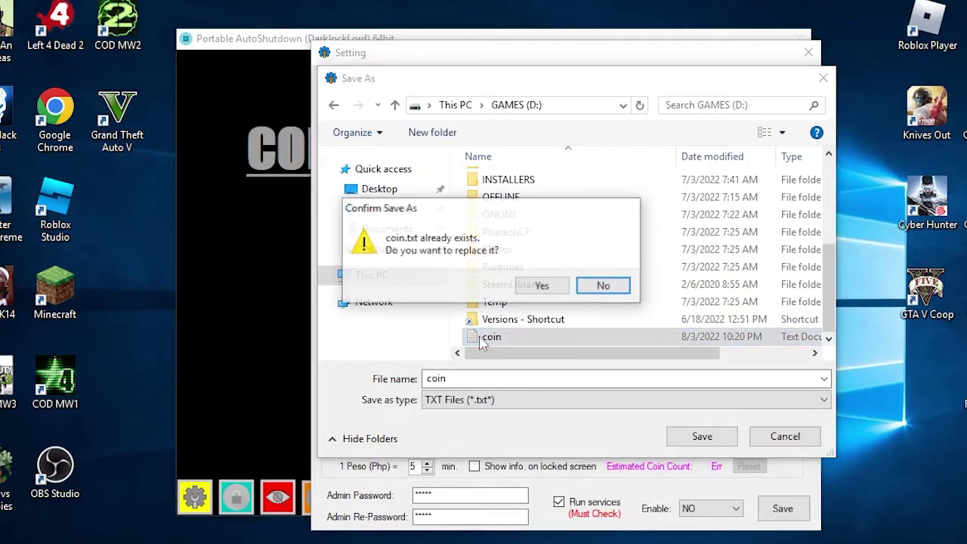
pyautogui.click(538, 287)
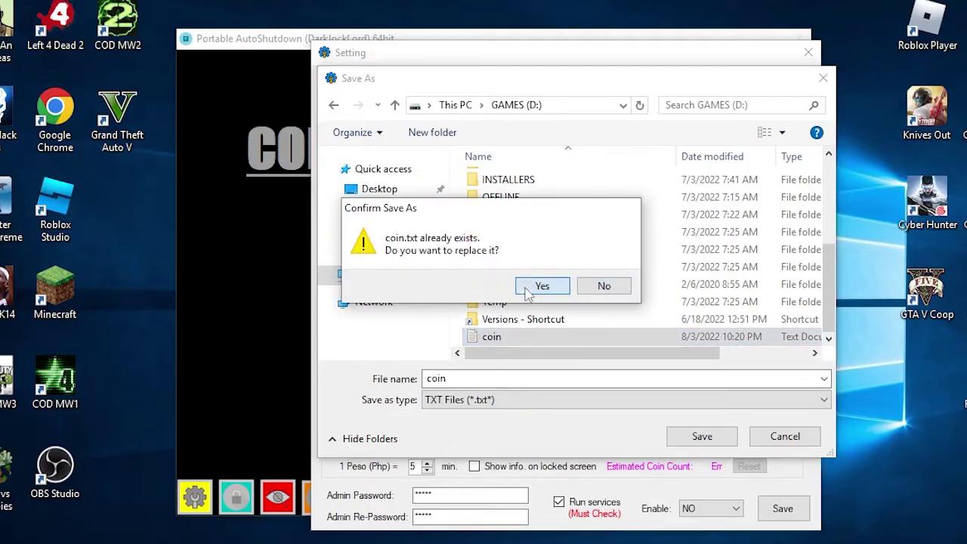
# Step: Confirm the second replace prompt so D:\coin.txt becomes the Coin Counter log
pyautogui.click(491, 338)
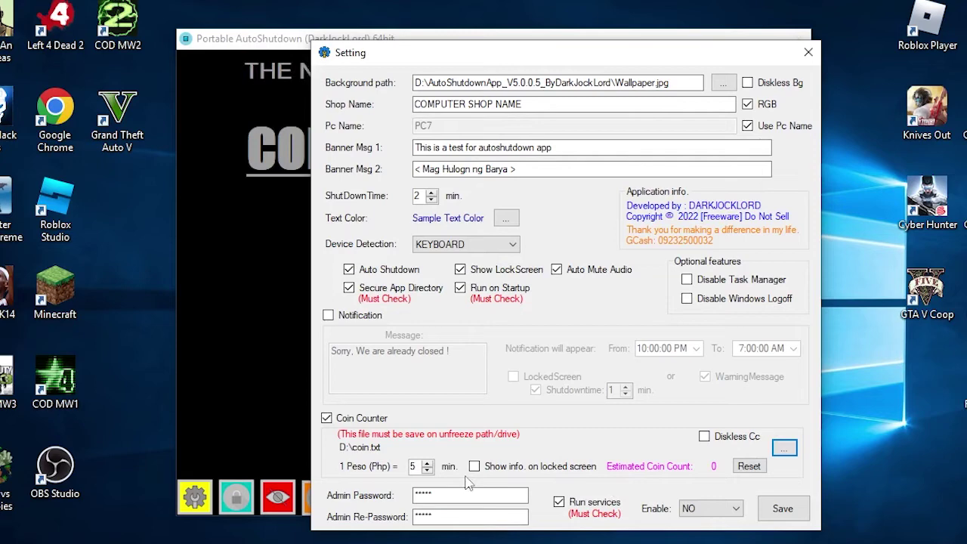
# Step: Leave the show-coin-info option off and re-enter the admin password and its confirmation
pyautogui.click(474, 468)
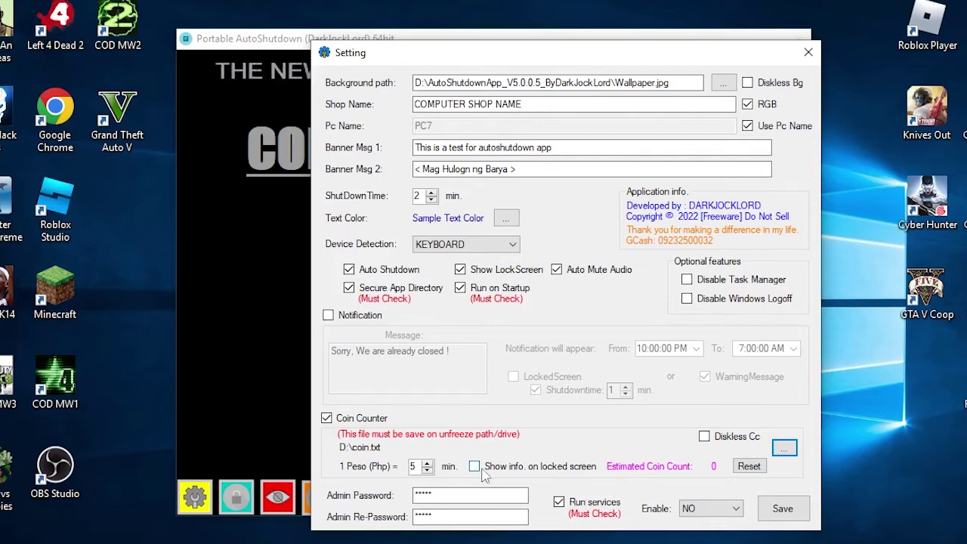
pyautogui.click(474, 467)
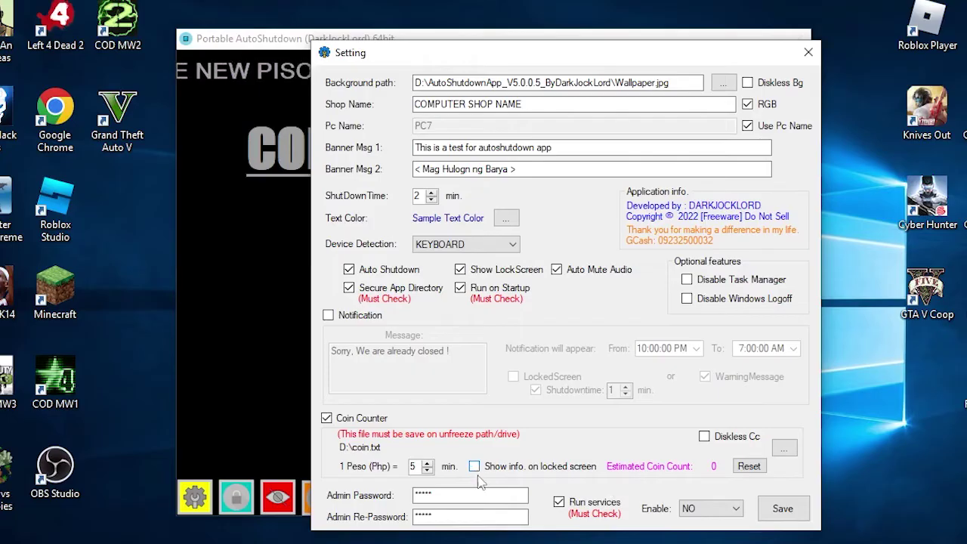
pyautogui.click(446, 495)
pyautogui.write('*****')
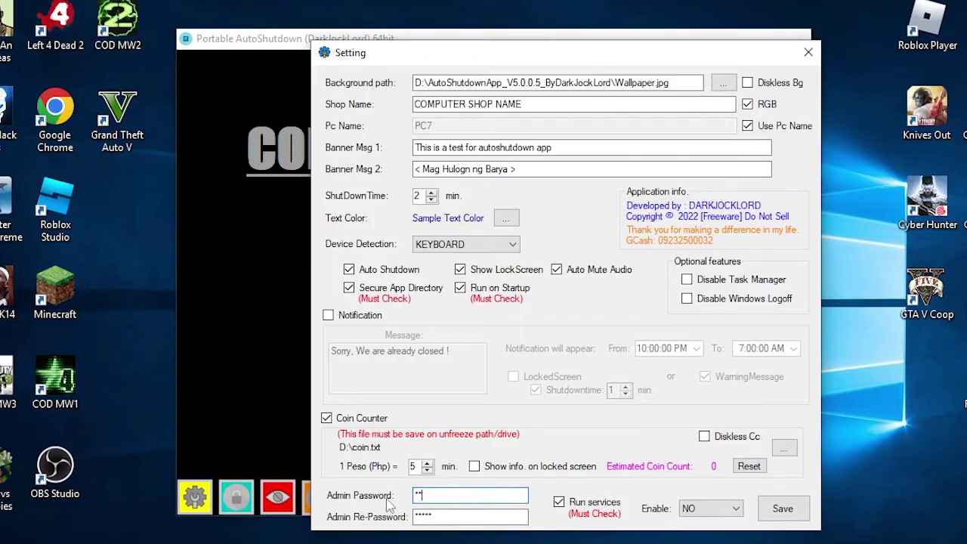
pyautogui.press('Tab')
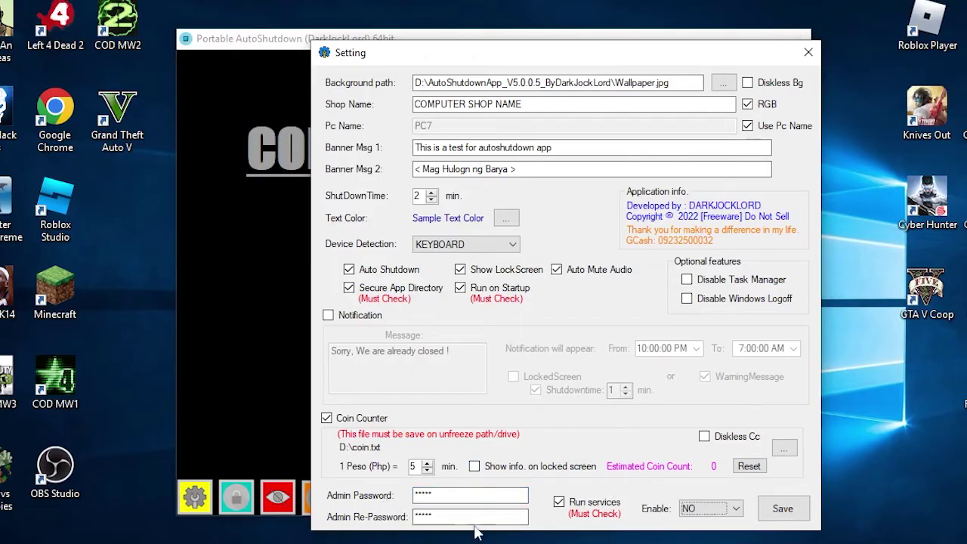
pyautogui.click(501, 517)
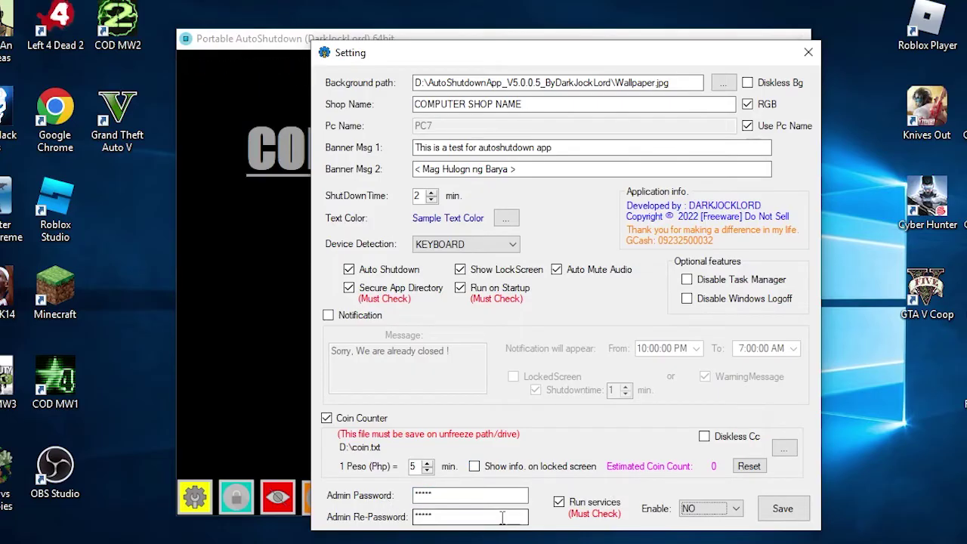
# Step: Turn off the Coin Counter and reopen the Enable choices to change them from NO
pyautogui.click(733, 511)
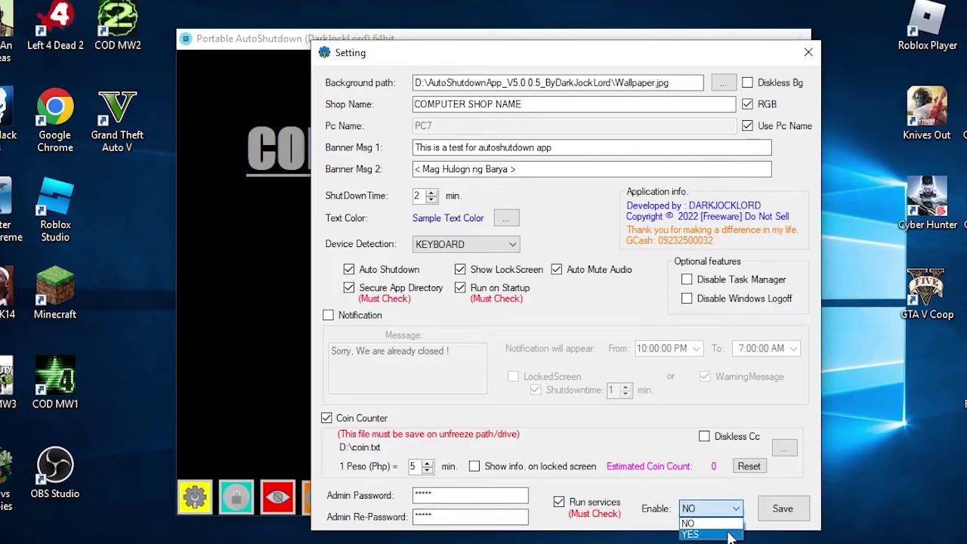
pyautogui.click(552, 428)
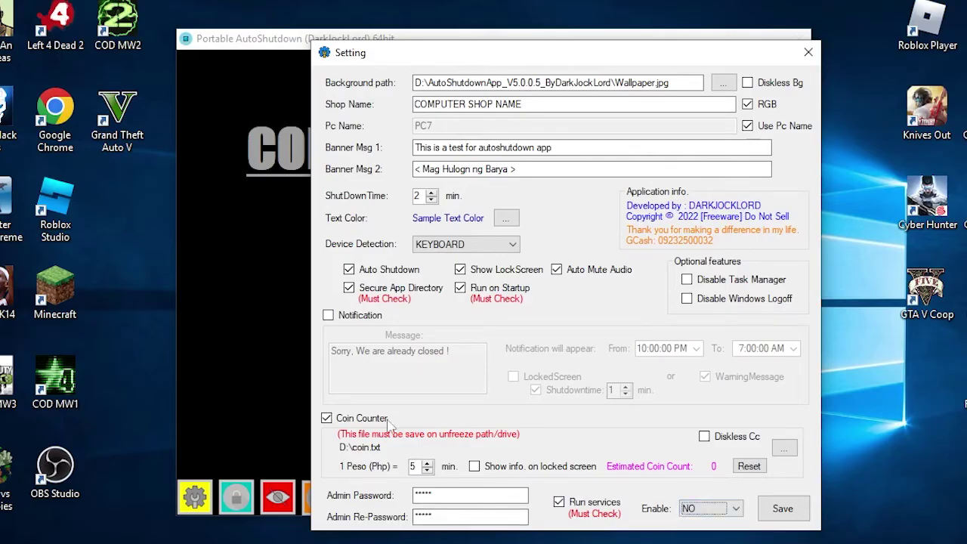
pyautogui.click(327, 421)
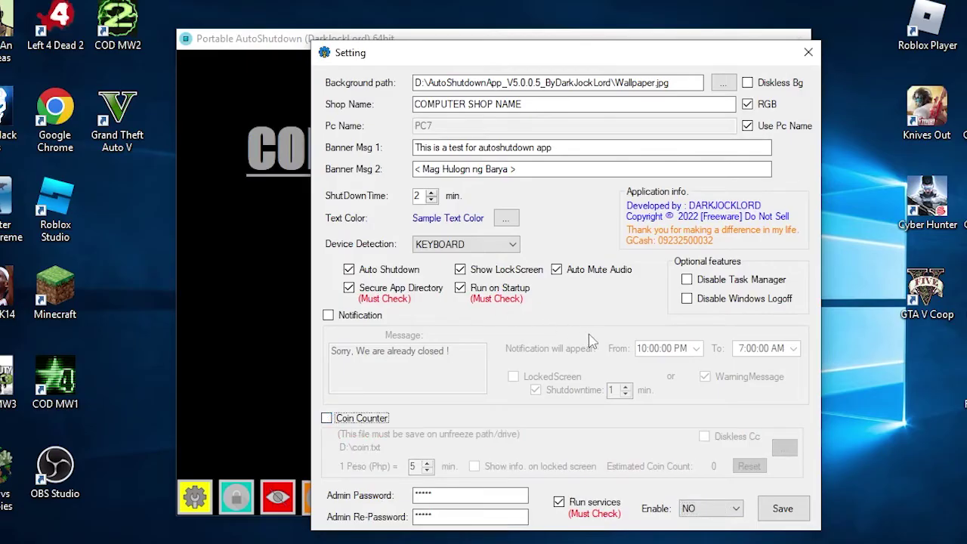
pyautogui.click(730, 509)
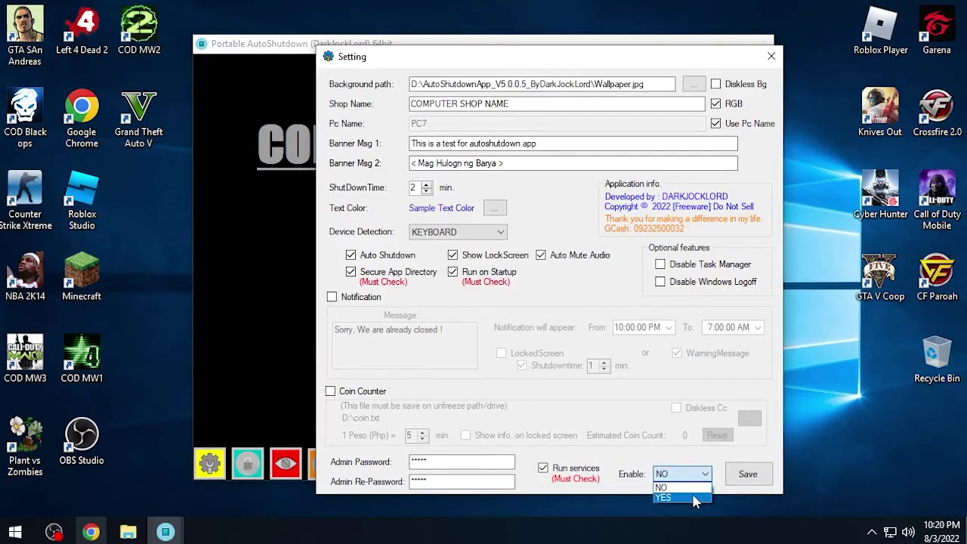
# Step: Set Enable to YES, save the settings and accept restarting the app
pyautogui.click(718, 535)
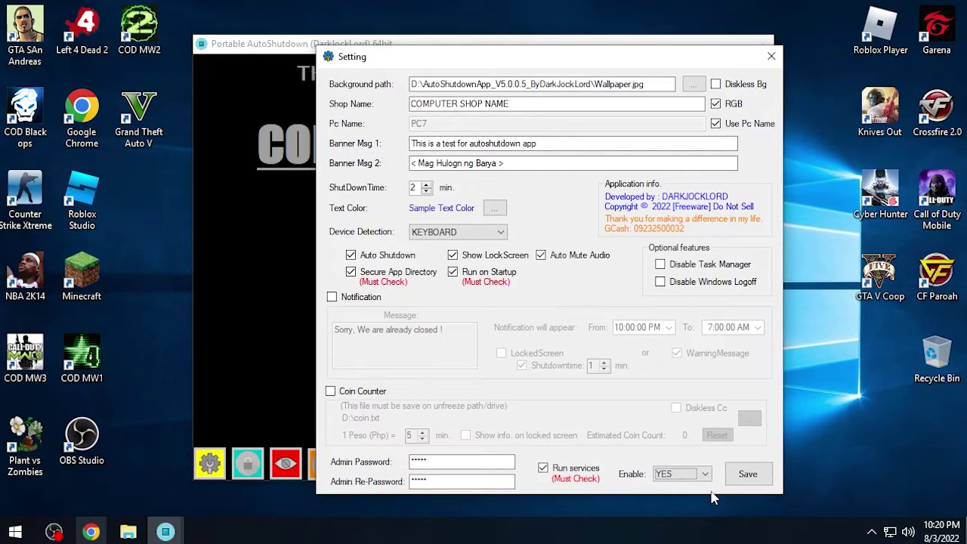
pyautogui.click(749, 474)
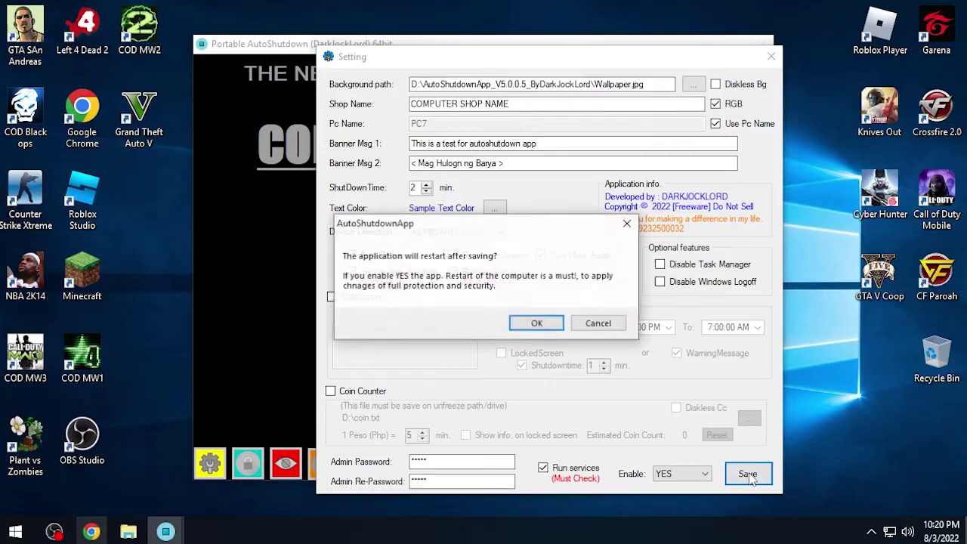
pyautogui.click(536, 325)
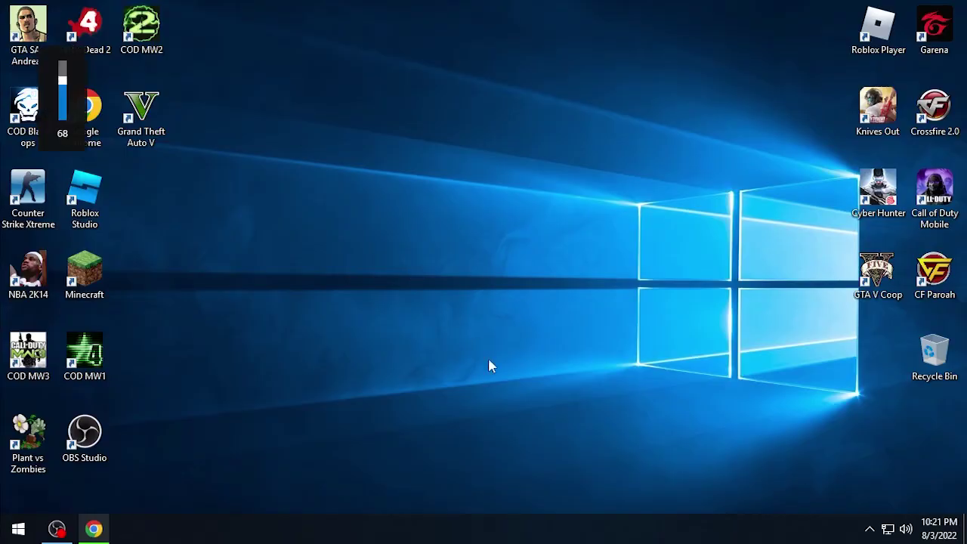
# Step: Log in to AutoShutdown from the tray icon with the admin password and reopen settings
pyautogui.click(870, 529)
pyautogui.click(854, 496)
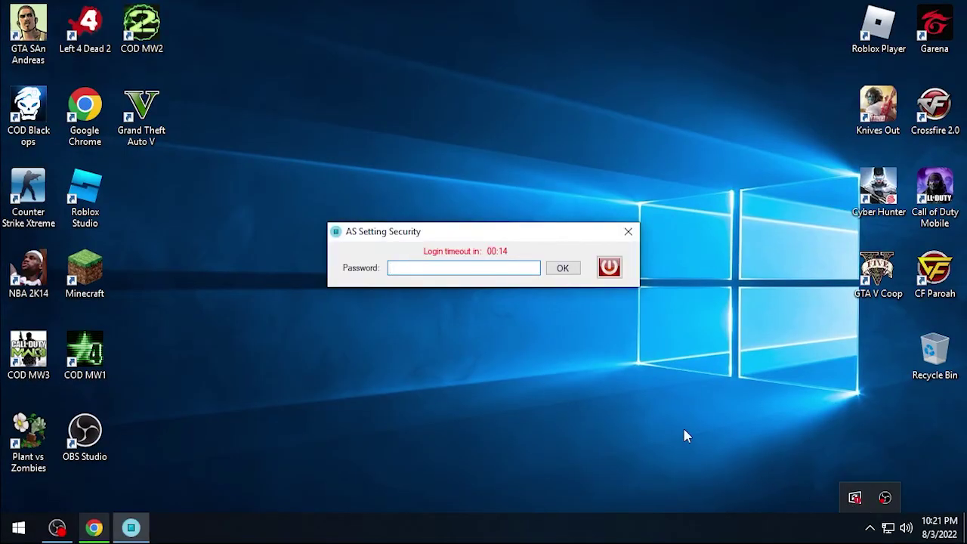
pyautogui.write('*****')
pyautogui.press('Return')
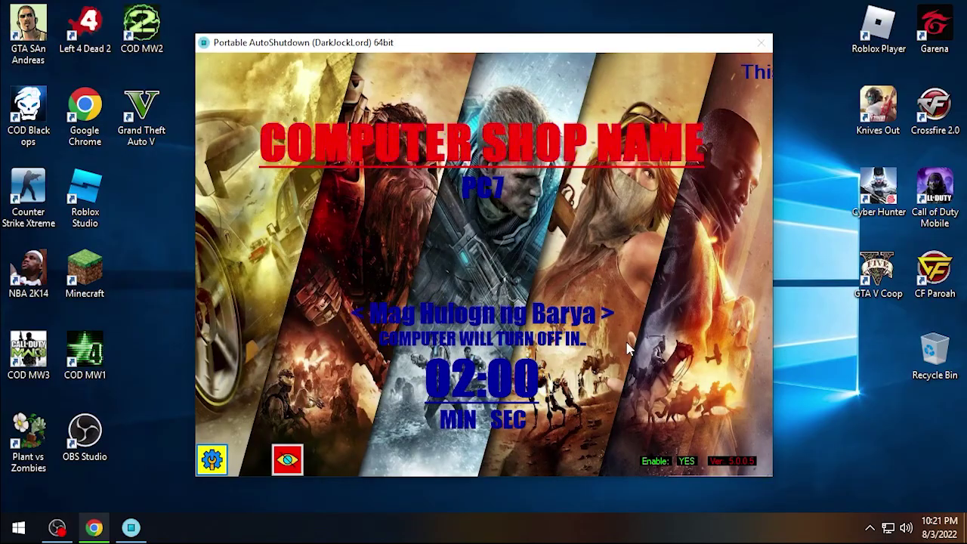
pyautogui.click(211, 459)
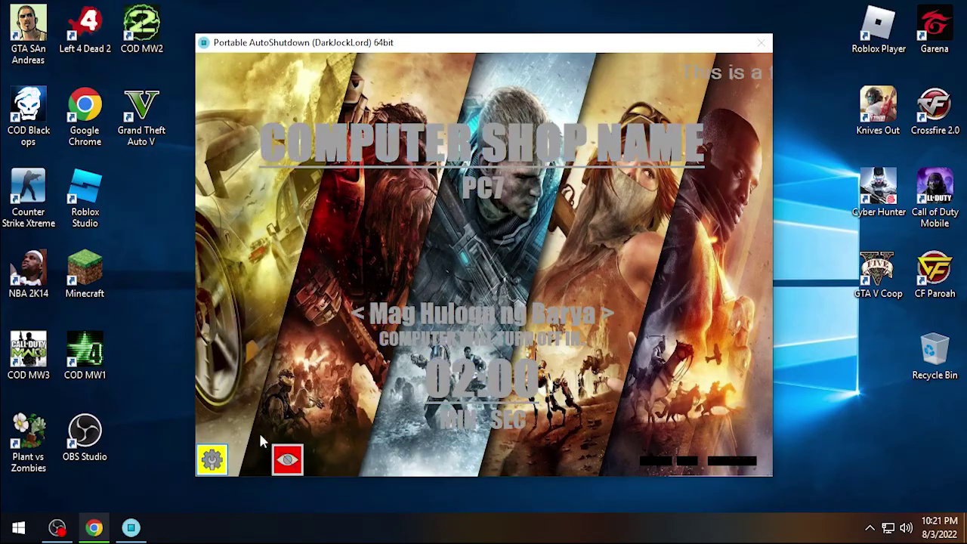